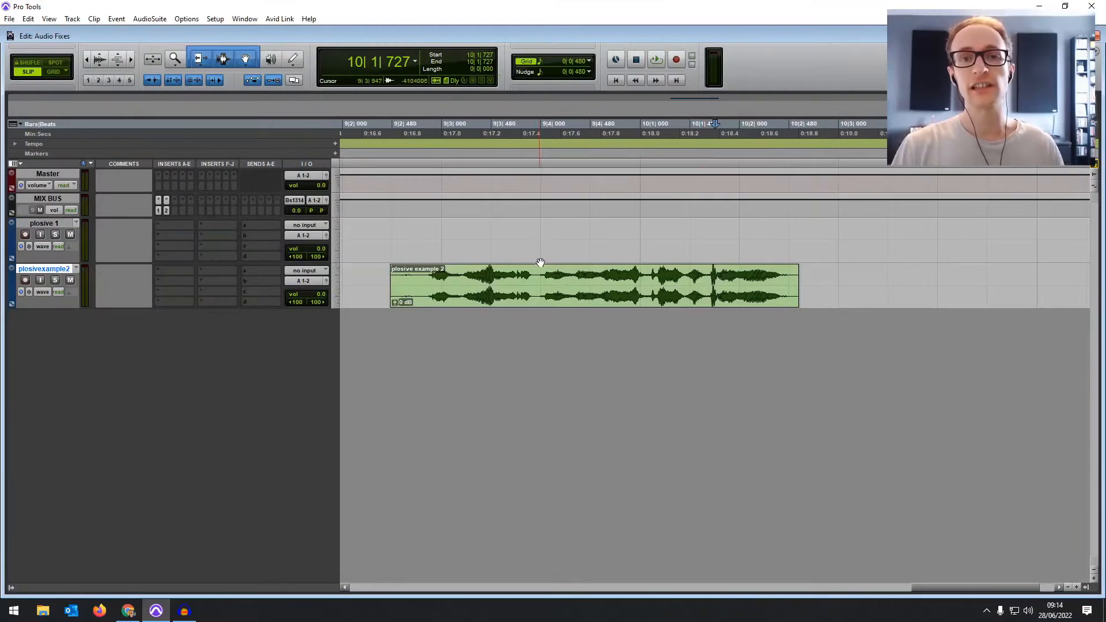
Play the plosive example 2 clip through from just before its start.
left_click(380, 285)
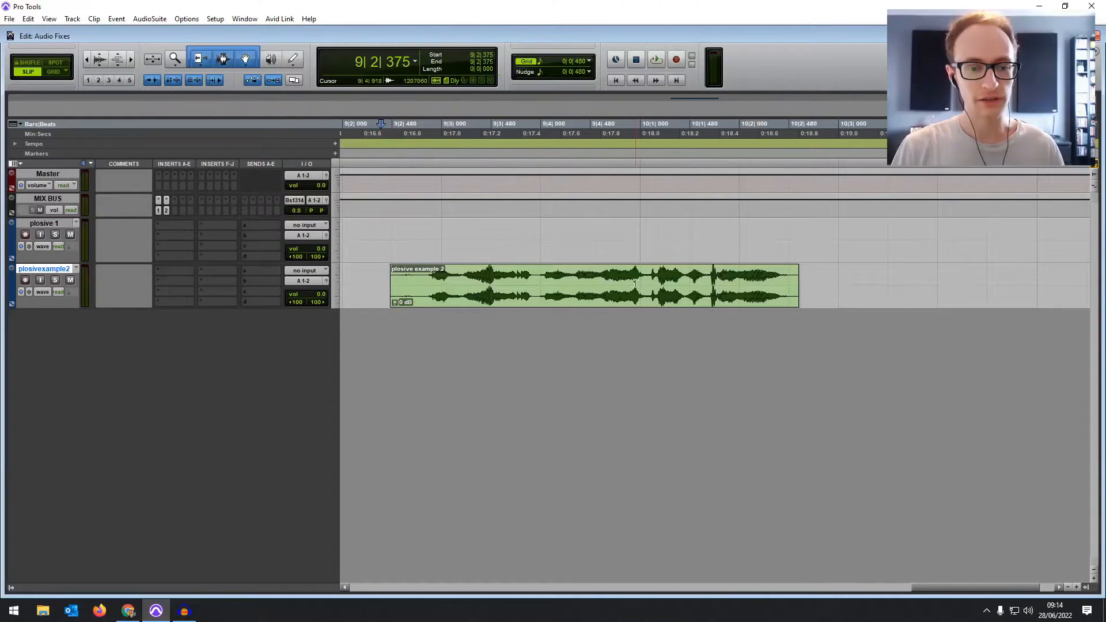
key("space")
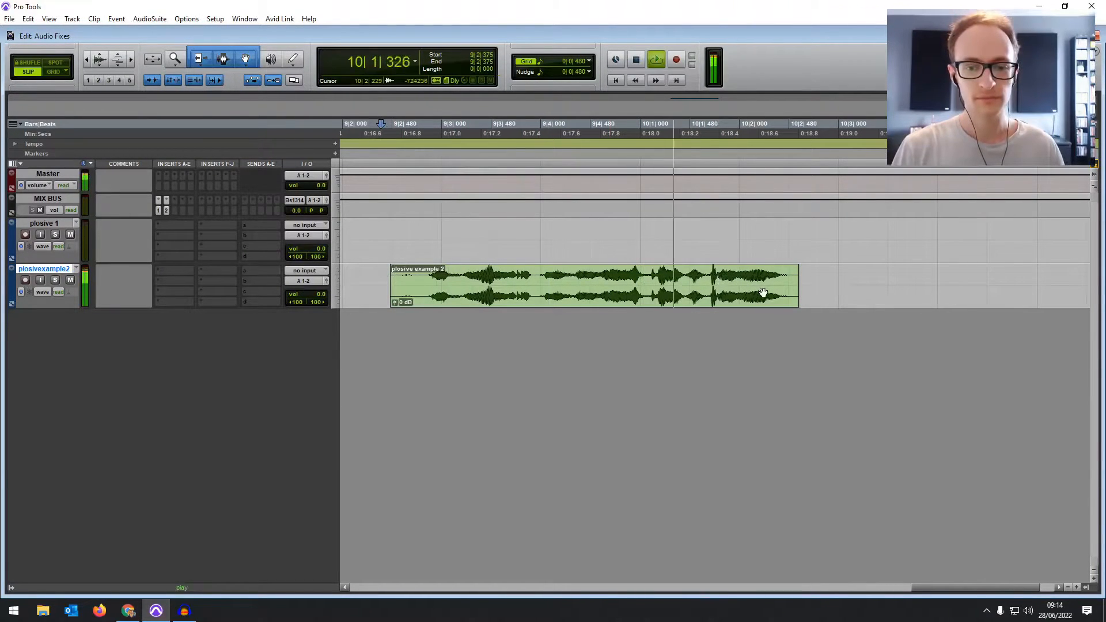
key("space")
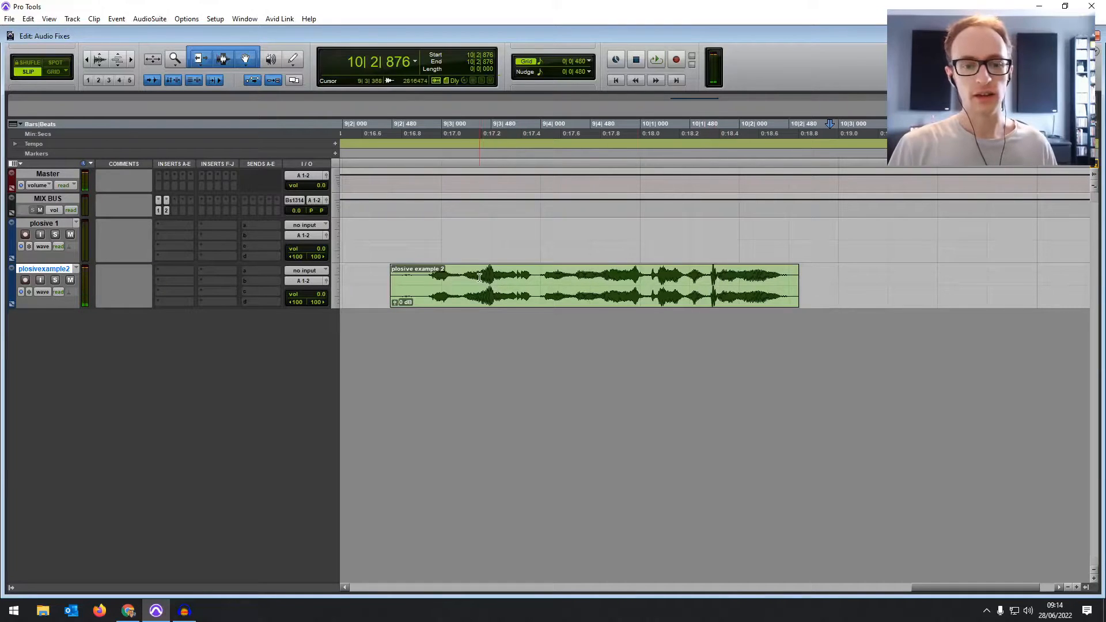
Locate the loud plosive near the end of the clip and audition the passage around it.
left_click_drag(474, 275, 494, 275)
left_click(494, 275)
left_click_drag(709, 276, 716, 275)
left_click(708, 275)
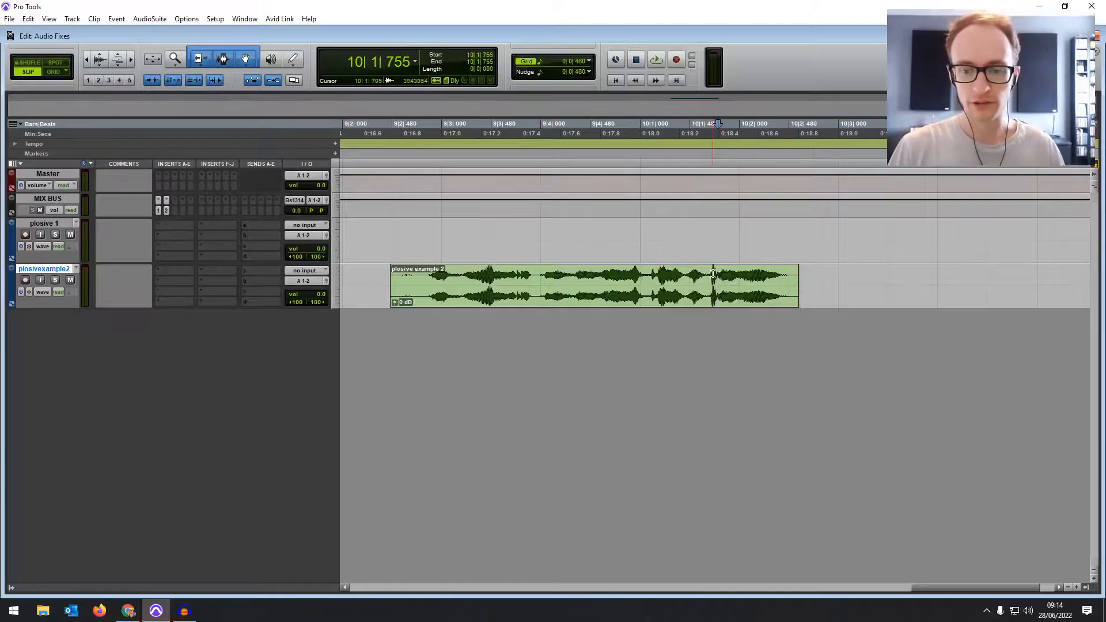
left_click(650, 274)
key("space")
key("space")
Zoom in on the plosive spike and enlarge the clip's track height to inspect where the burst begins and ends.
left_click(714, 274)
key("t")
key("t")
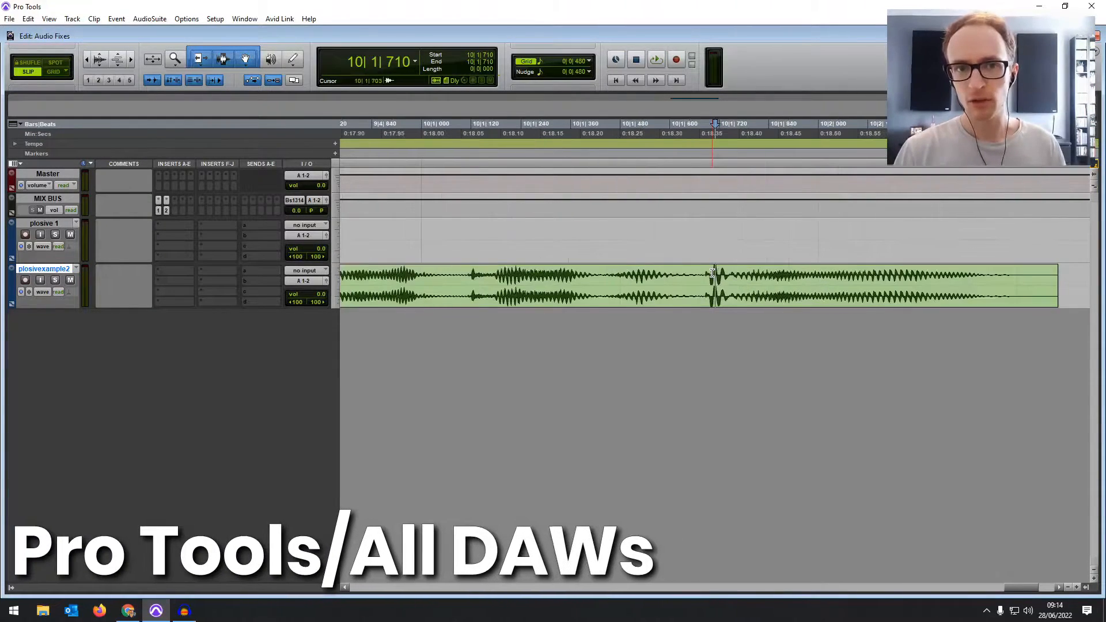
key("t")
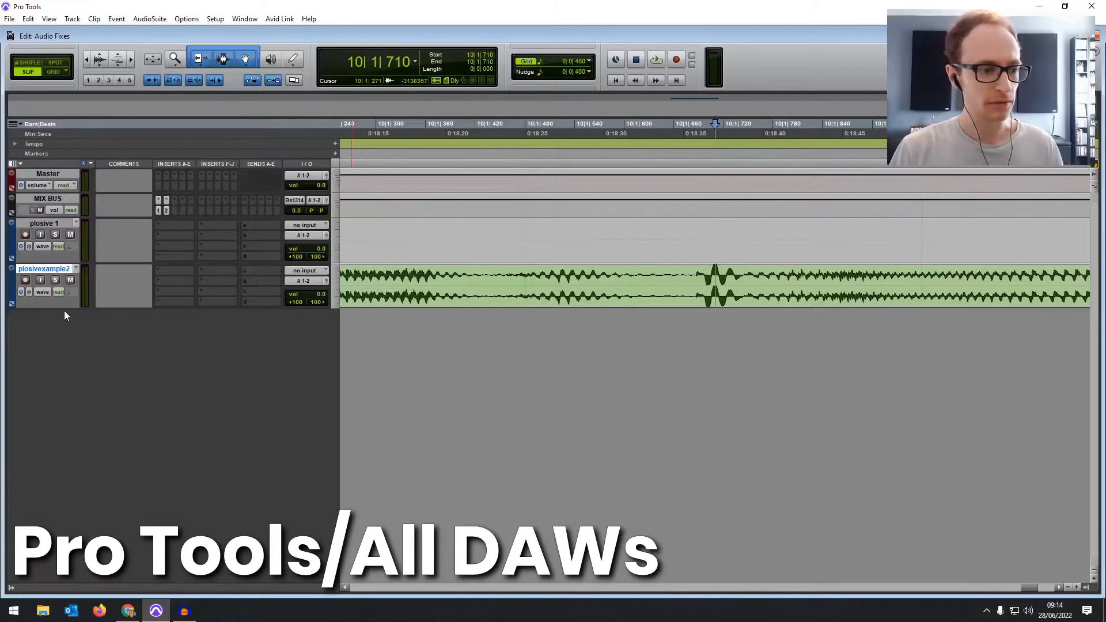
left_click_drag(63, 310, 64, 481)
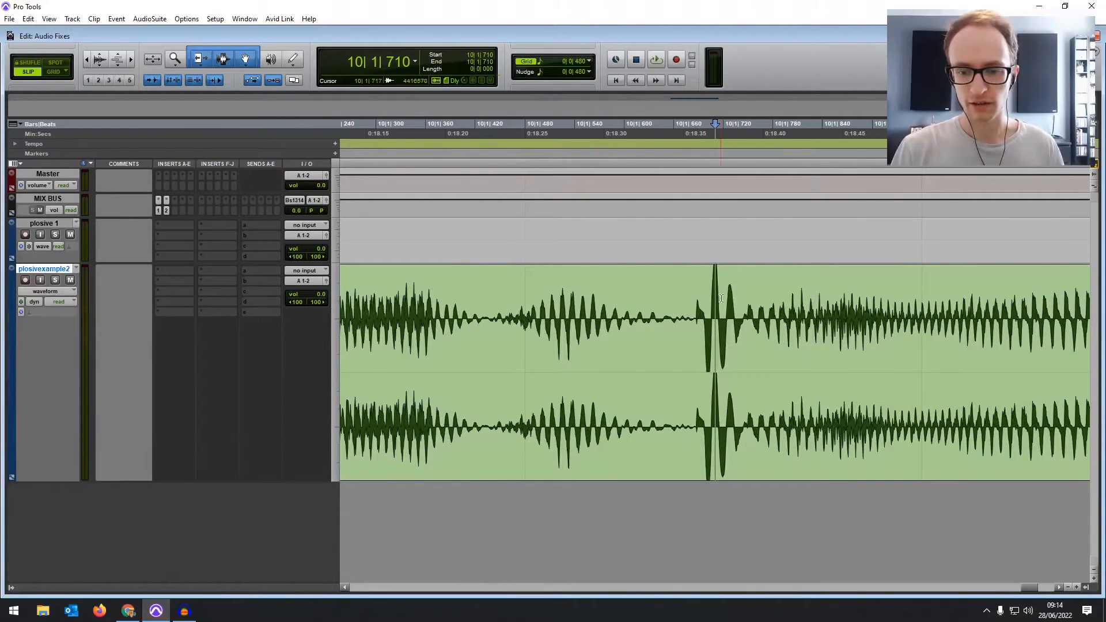
left_click_drag(695, 299, 746, 299)
left_click(747, 300)
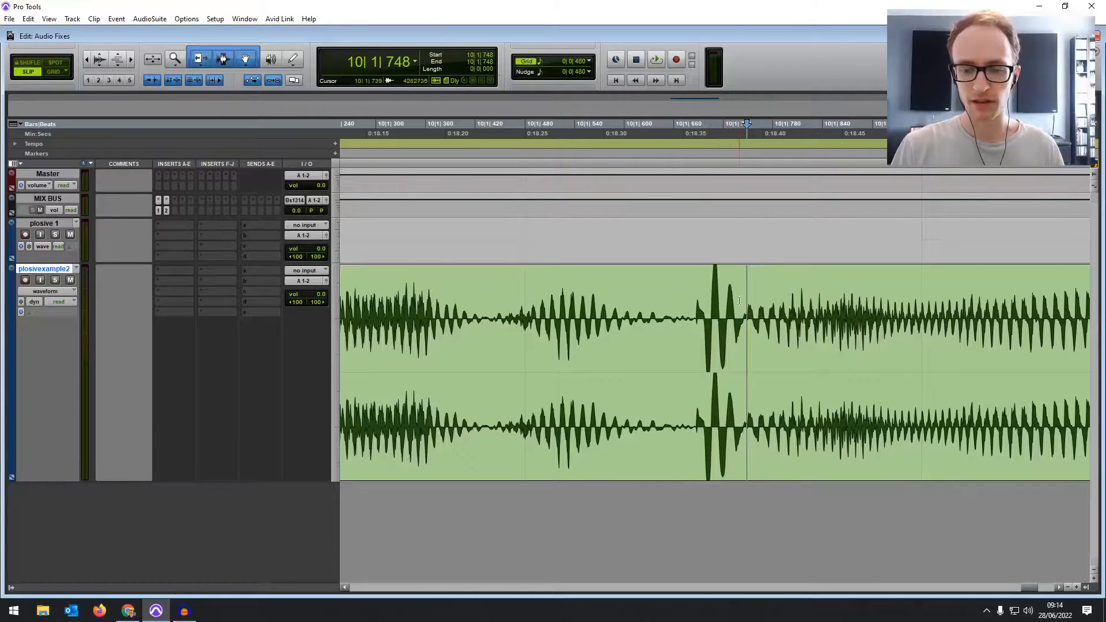
Play the last part of the phrase from 10|1|089 through the plosive.
key("r")
key("r")
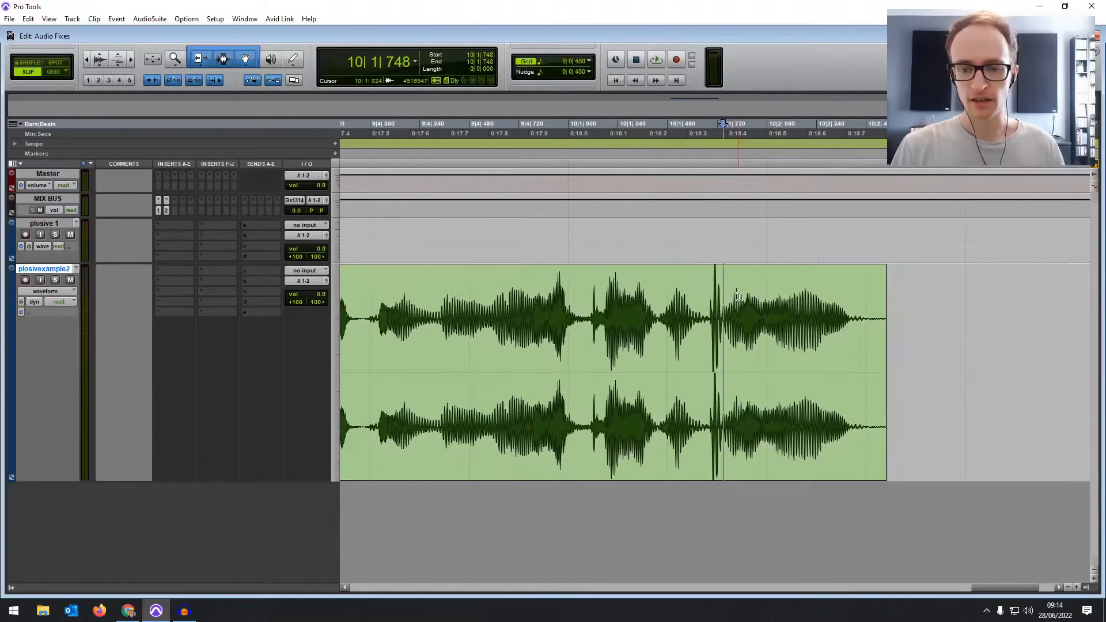
scroll(718, 302, "right", 2)
left_click(505, 312)
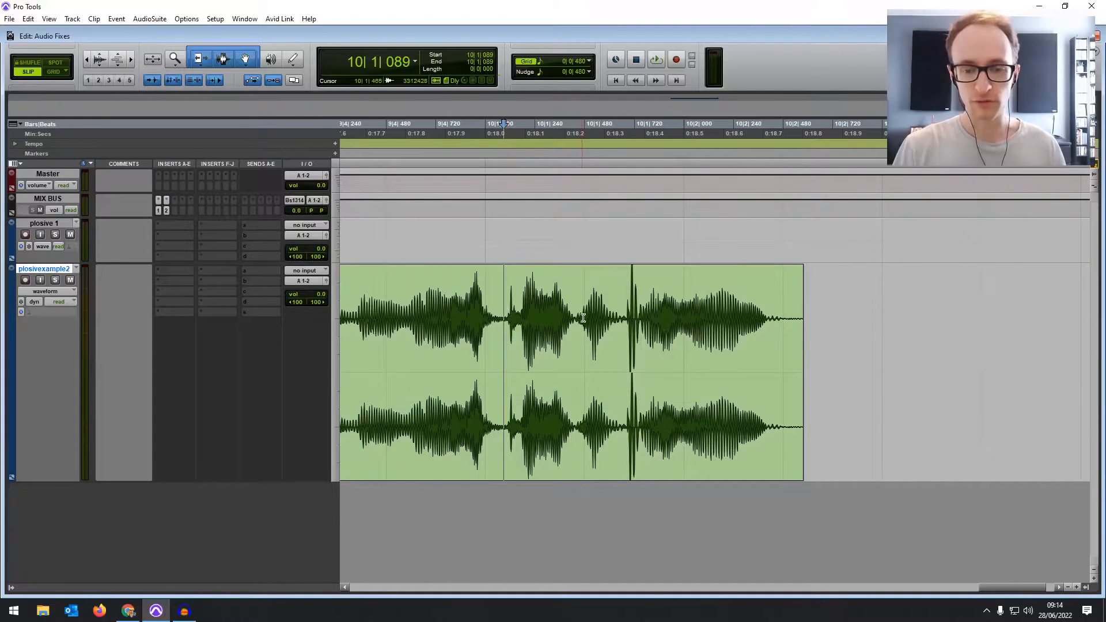
key("space")
key("space")
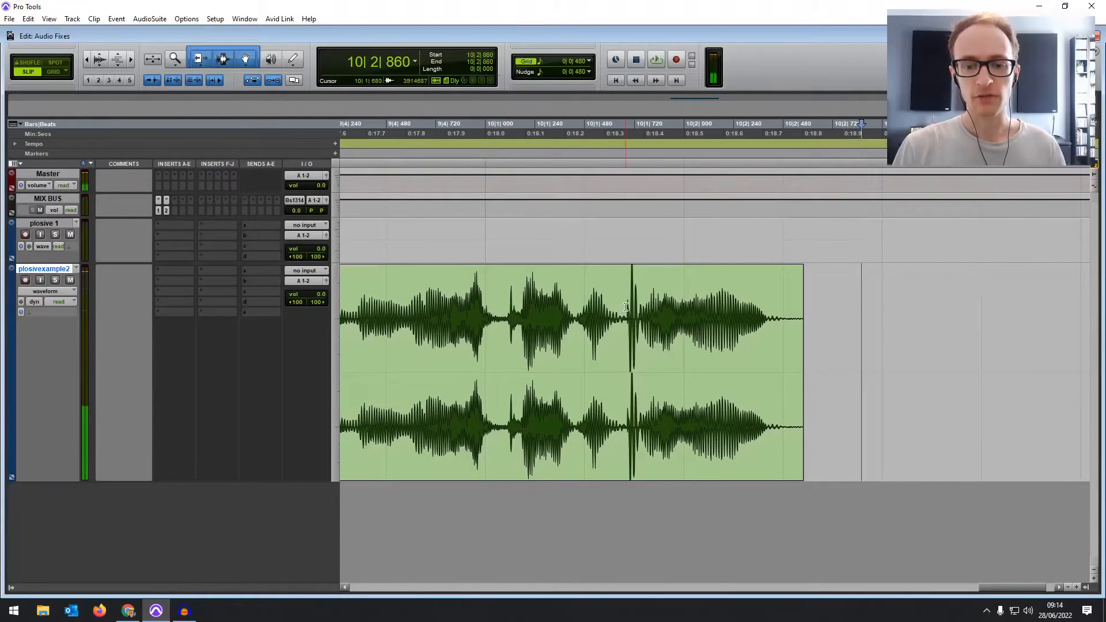
left_click_drag(626, 307, 644, 307)
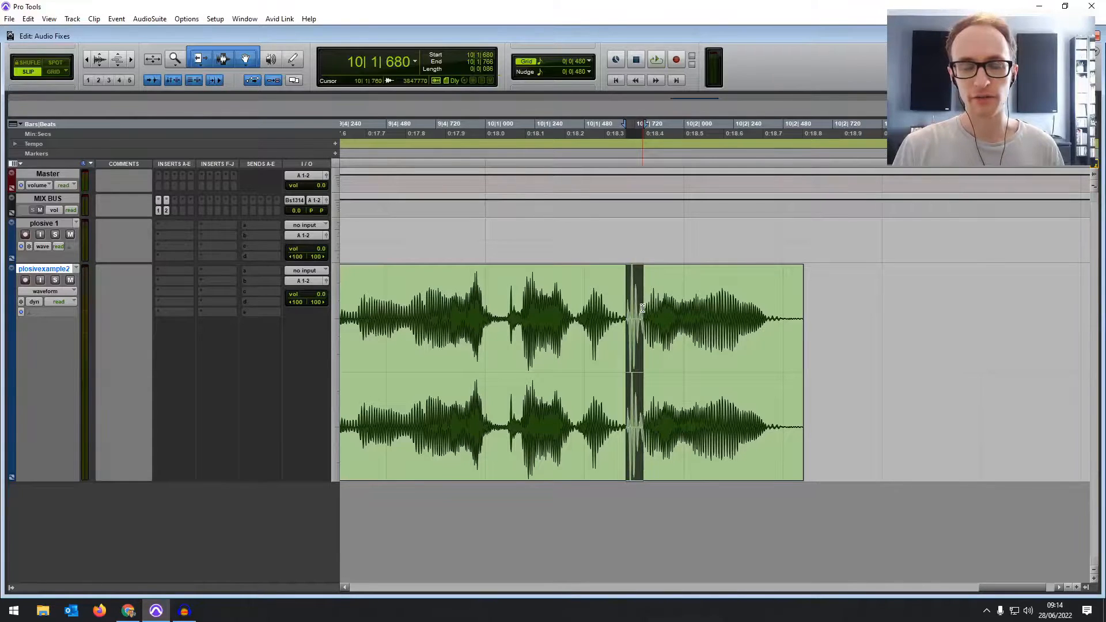
left_click(642, 308)
left_click_drag(625, 304, 642, 303)
left_click(641, 303)
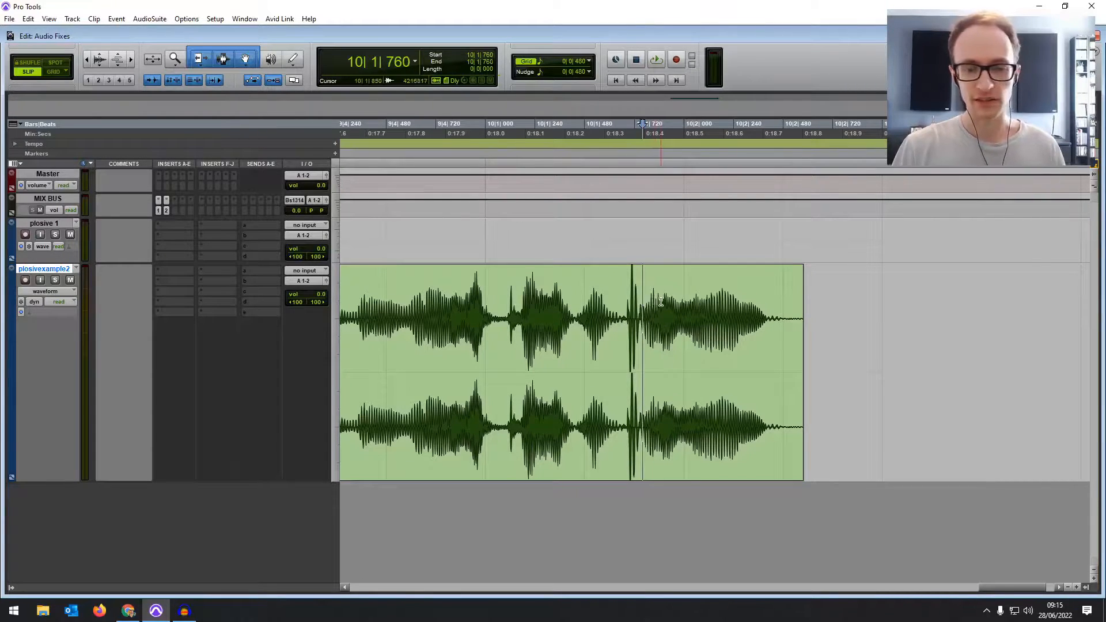
Select only the plosive from 10|1|686 to 10|1|749 and separate it into its own clip.
key("ctrl+]")
key("ctrl+]")
left_click_drag(654, 305, 711, 299)
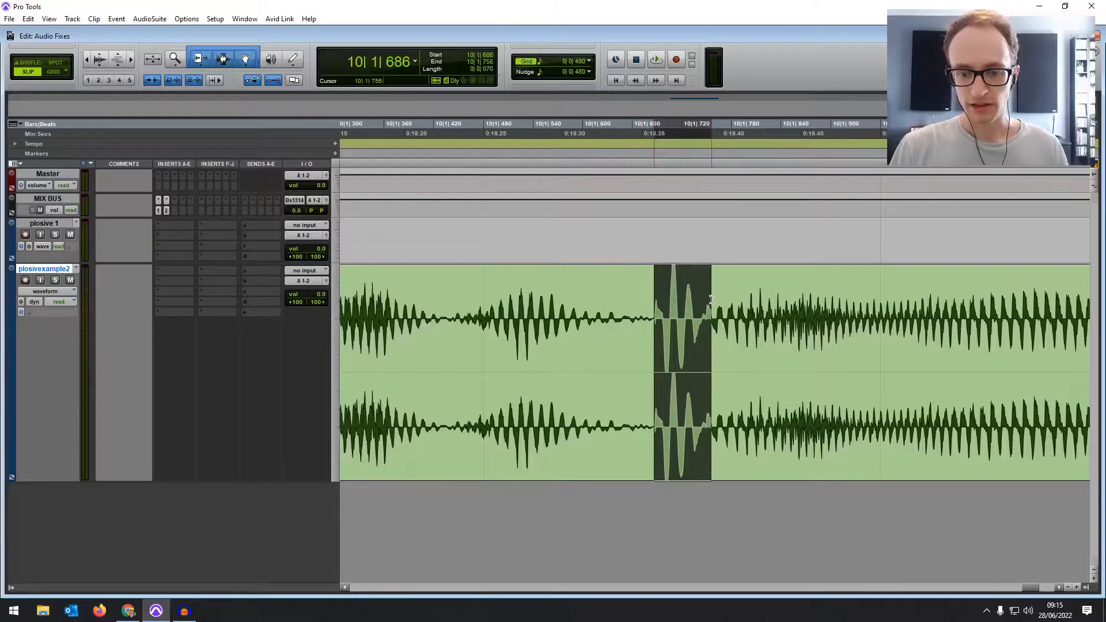
key("ctrl+]")
key("ctrl+]")
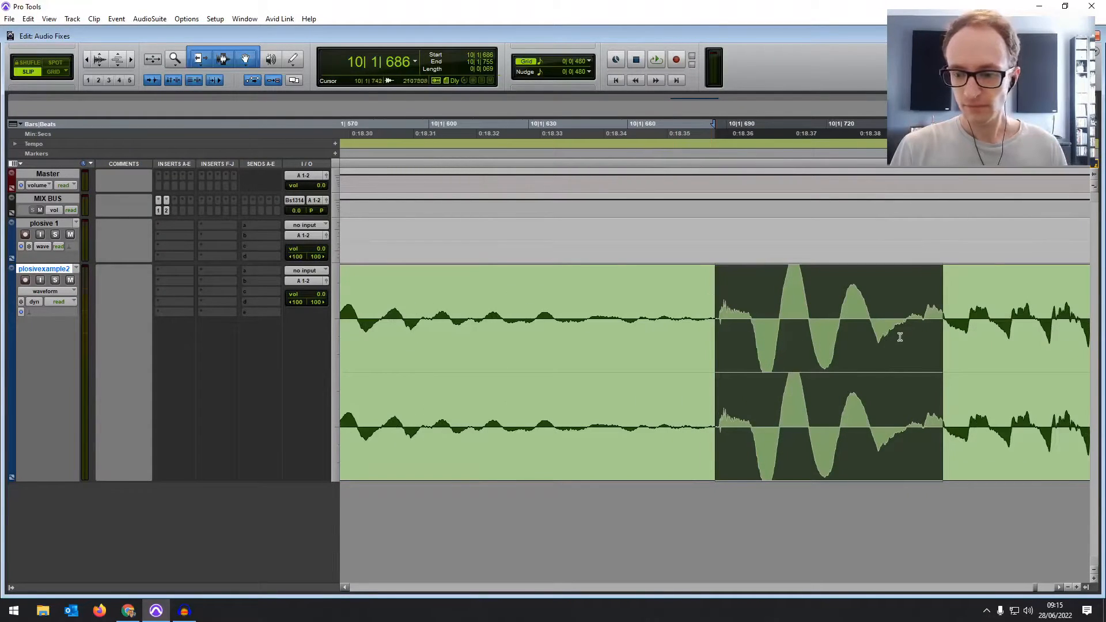
mouse_move(921, 309)
left_mouse_down()
mouse_move(754, 316)
mouse_move(924, 300)
left_mouse_up()
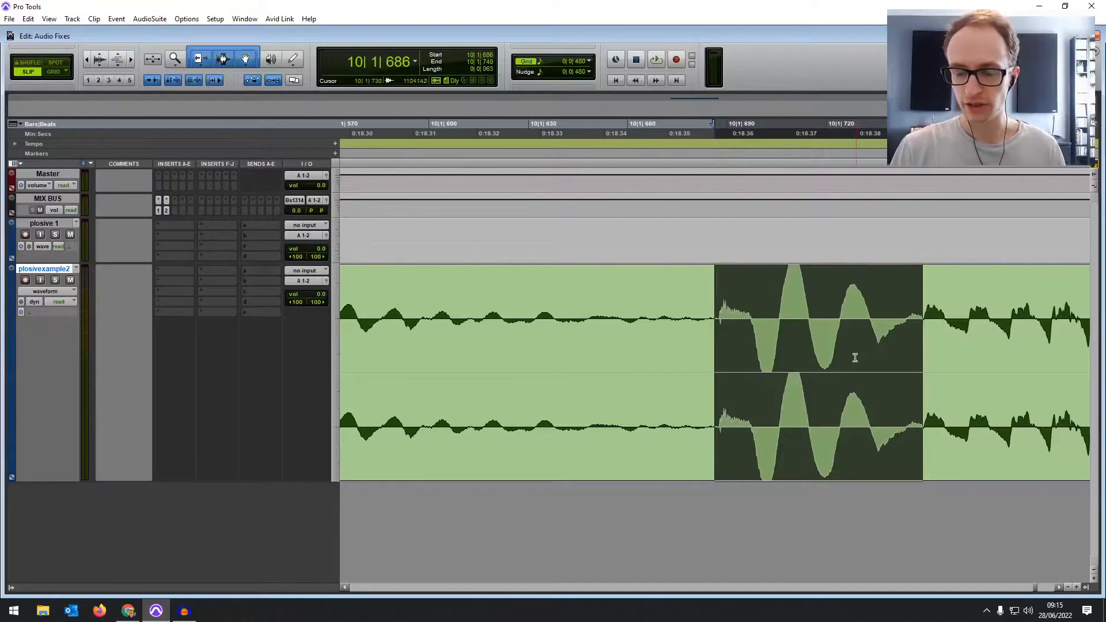
key("ctrl+e")
Lower the separated plosive's clip gain to -6.0 dB and add short crossfades at both of its edges.
left_click_drag(721, 476, 721, 480)
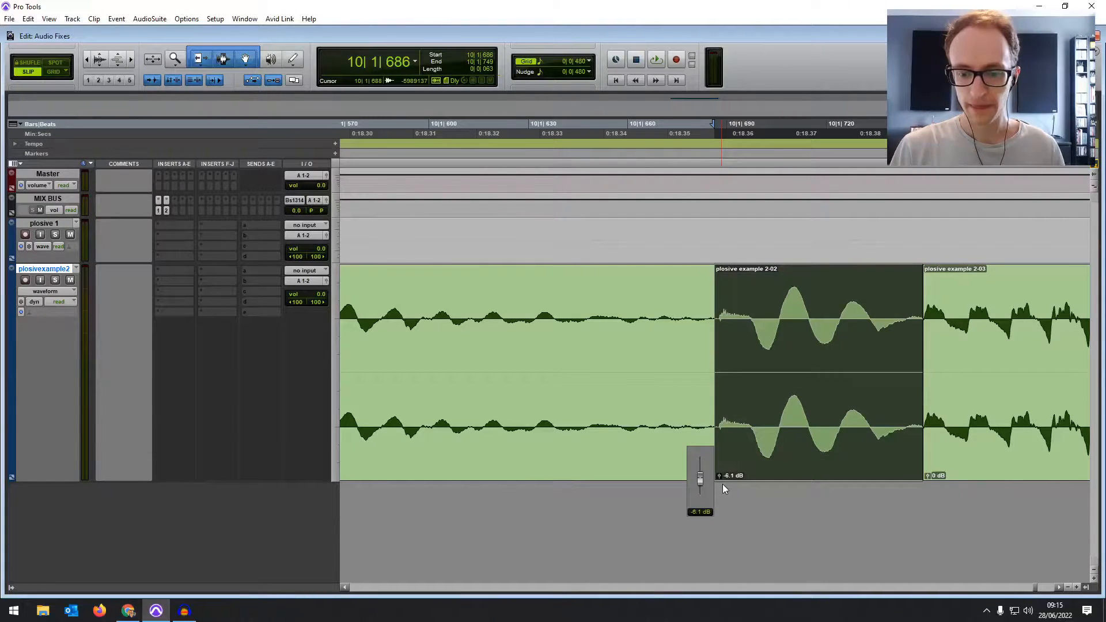
left_click_drag(717, 469, 725, 471)
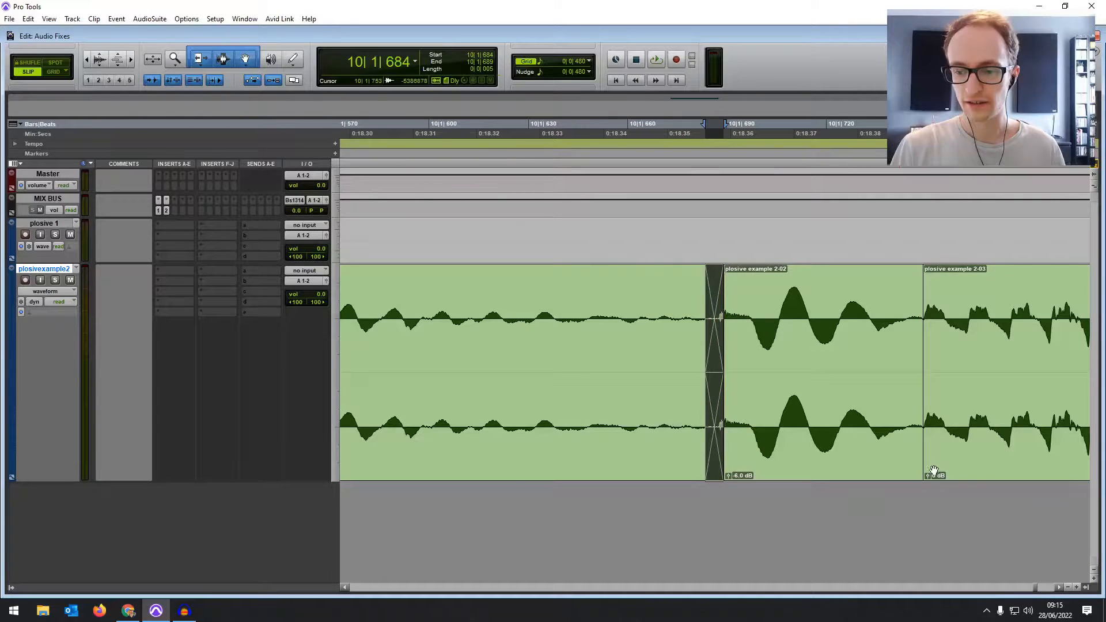
left_click_drag(934, 472, 915, 471)
Play back the phrase from 9|4|299 to hear the reduced plosive in context.
left_click(812, 328)
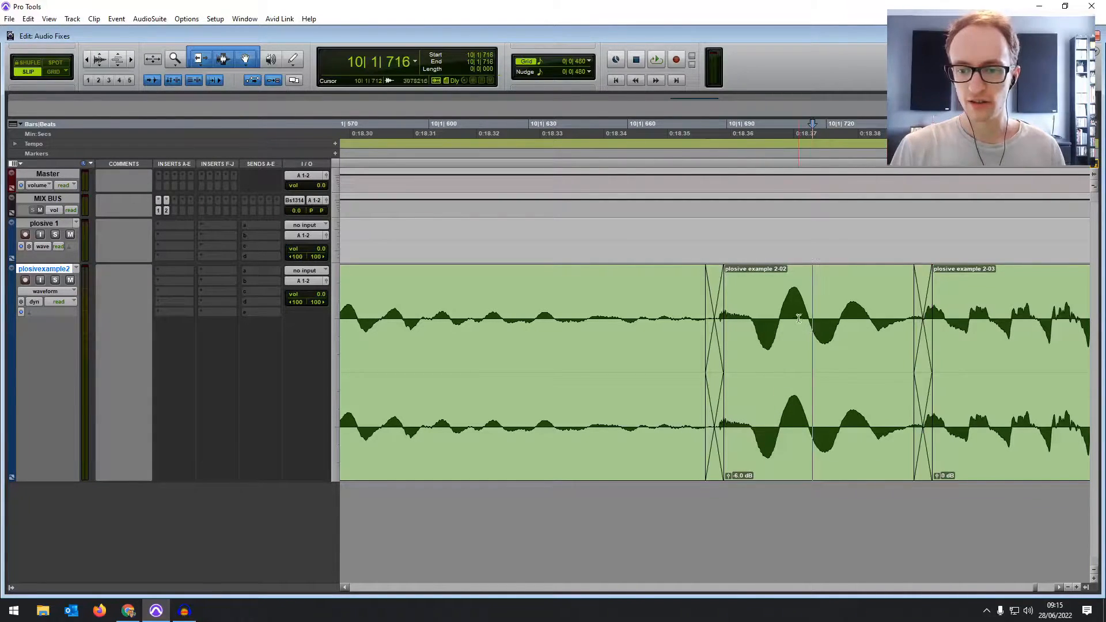
key("r")
key("r")
key("r")
key("r")
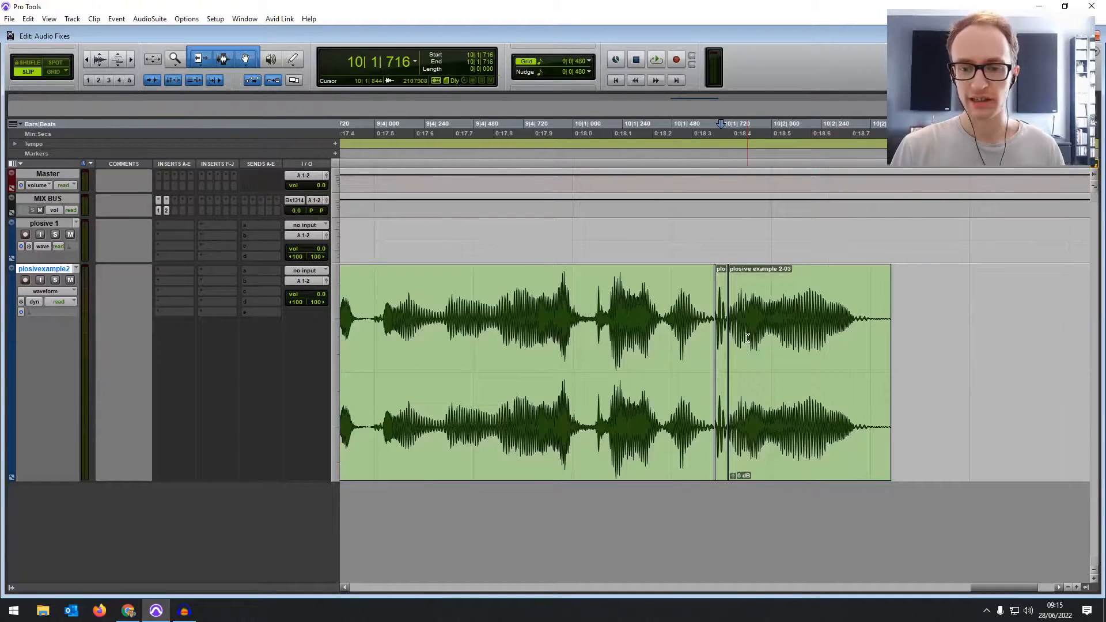
scroll(744, 352, "right", 1)
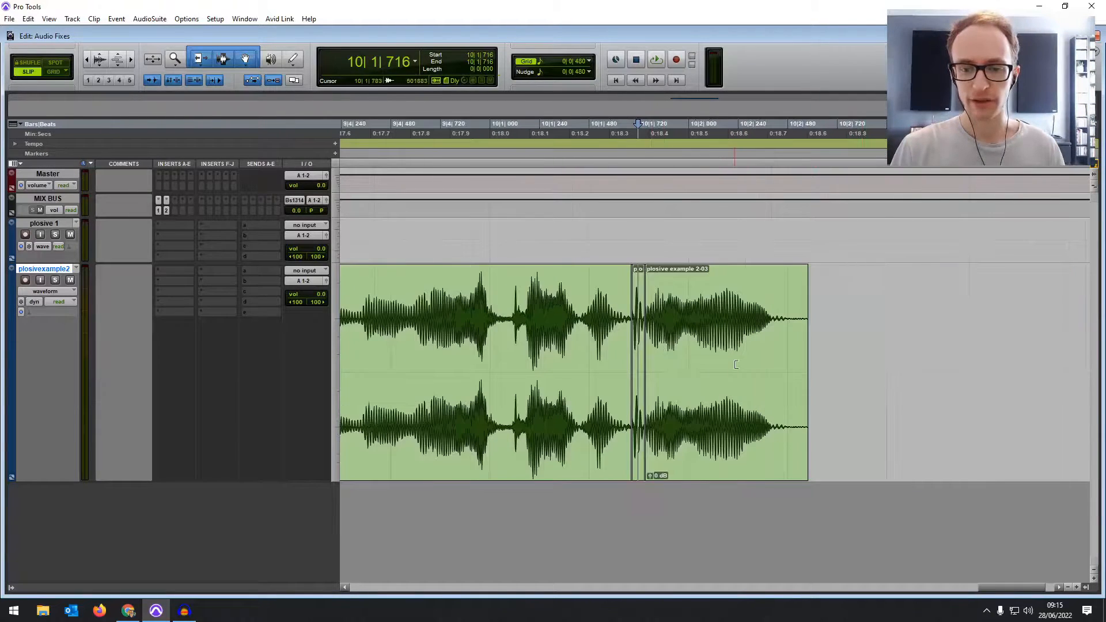
left_click(353, 300)
key("space")
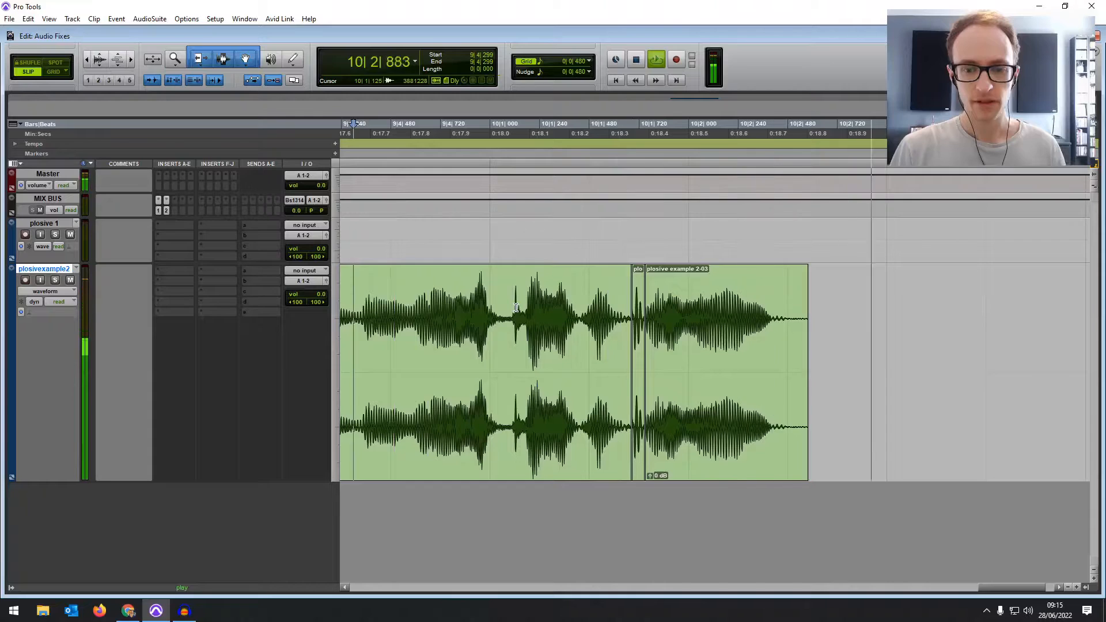
key("space")
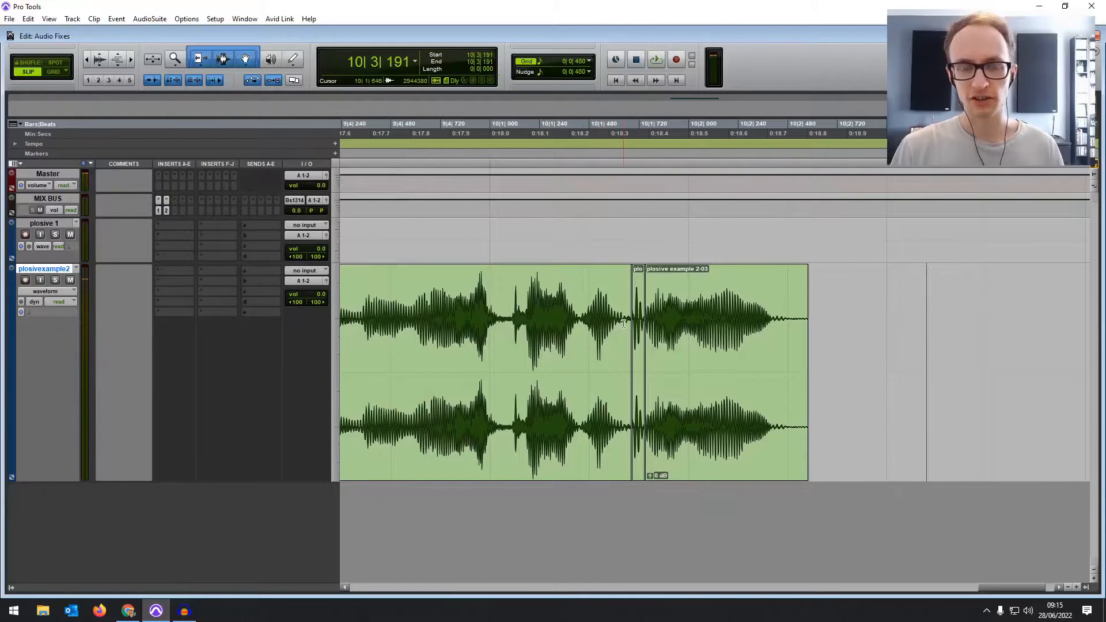
Select the separated plosive clip and open the AudioSuite EQ3 7-Band processor for it.
left_click(638, 452)
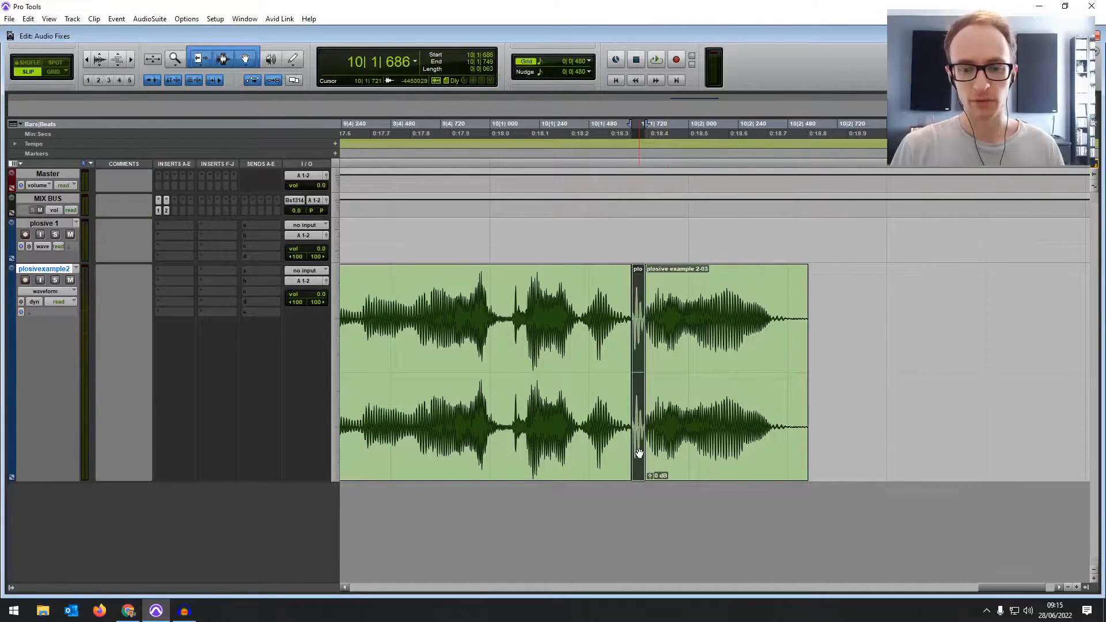
left_click(165, 20)
mouse_move(171, 57)
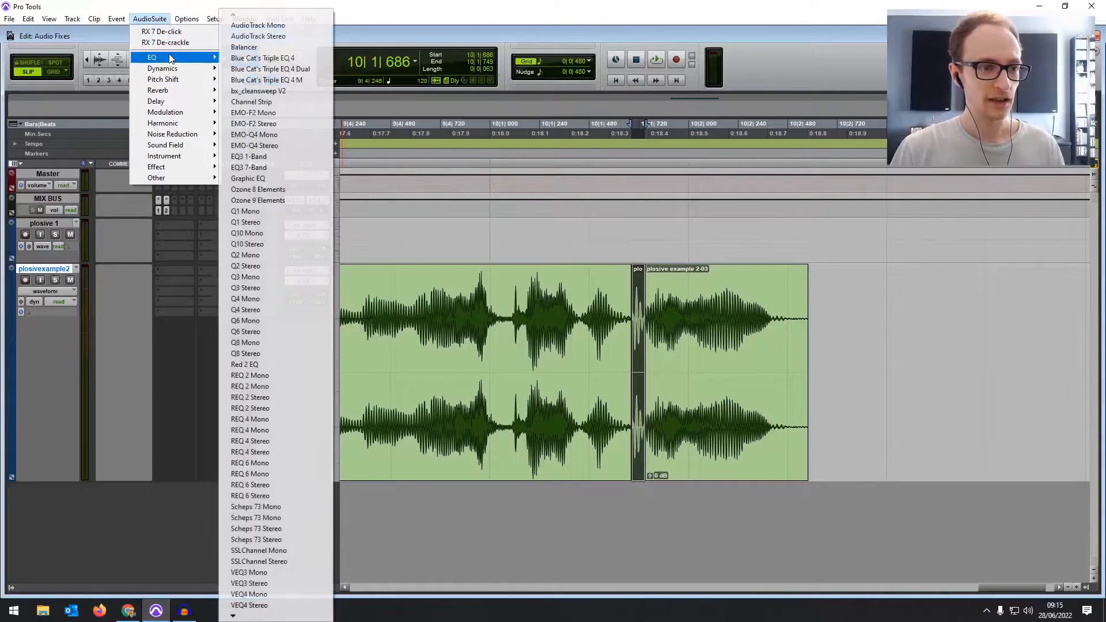
left_click(289, 167)
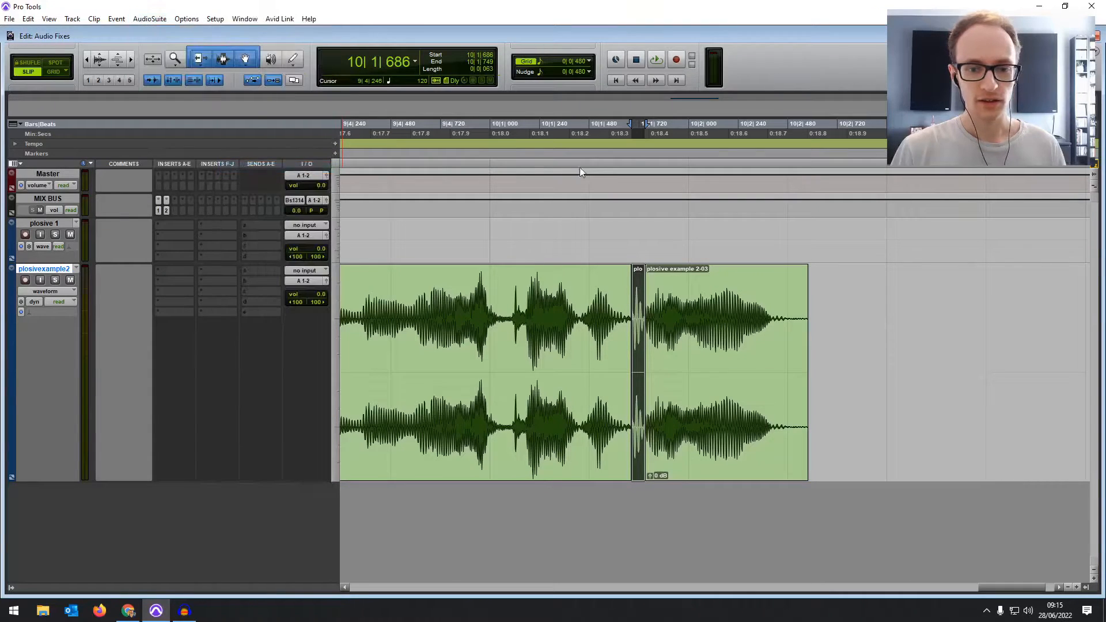
left_click_drag(442, 101, 486, 189)
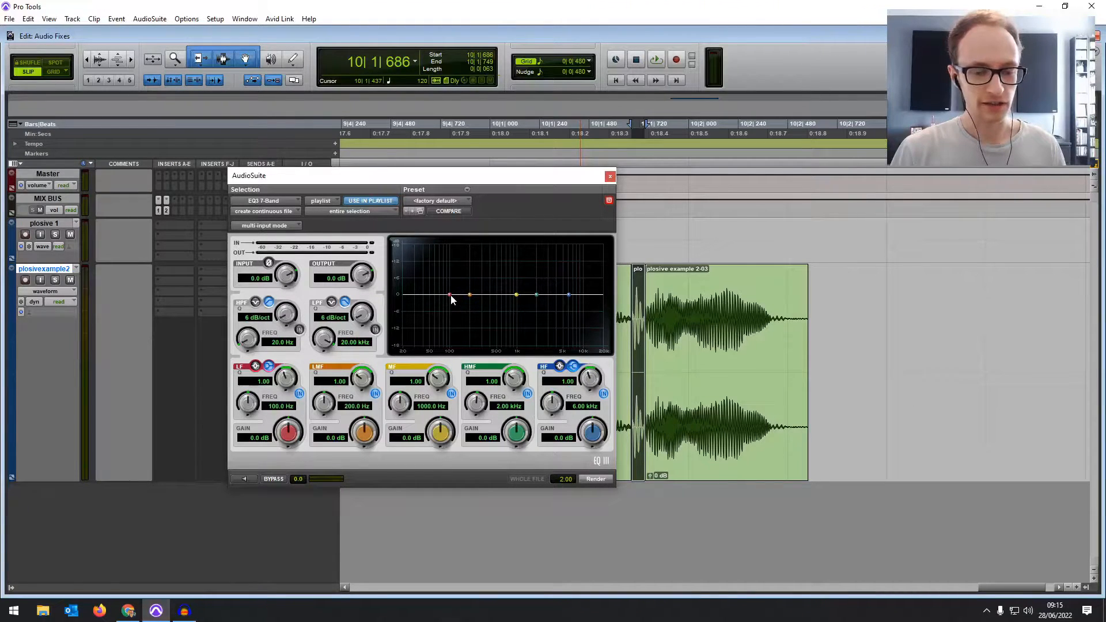
Preview the end of the phrase while setting the EQ's LF band to a peak shape at 67.1 Hz with 14.5 dB gain.
left_click_drag(563, 176, 322, 182)
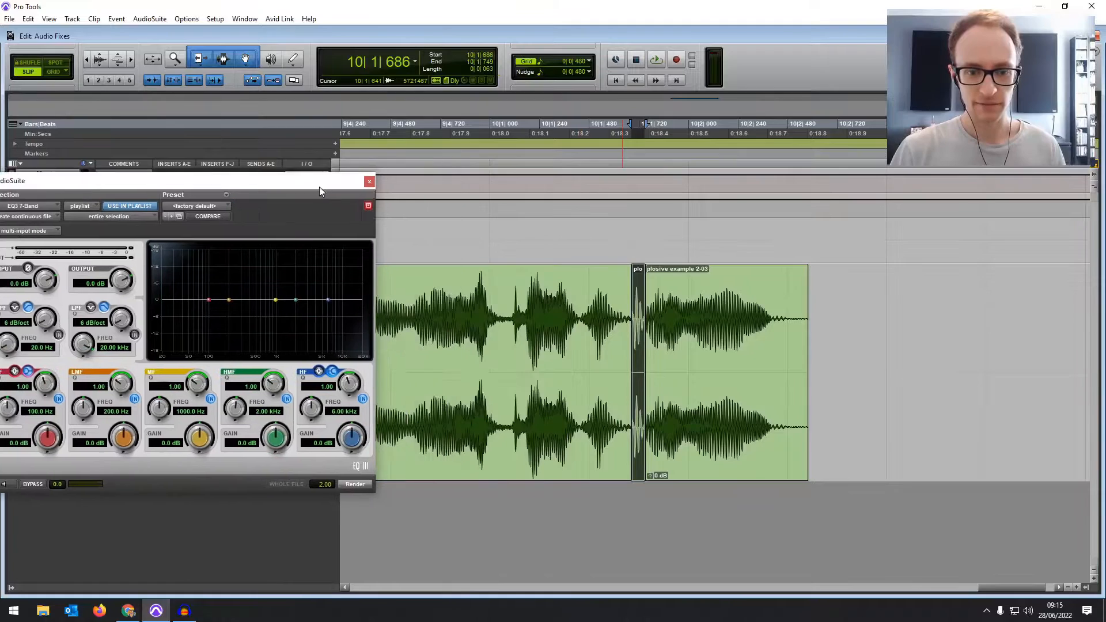
left_click_drag(513, 319, 815, 320)
left_click_drag(259, 181, 534, 128)
left_click(276, 433)
left_click_drag(483, 248, 472, 206)
left_click(289, 319)
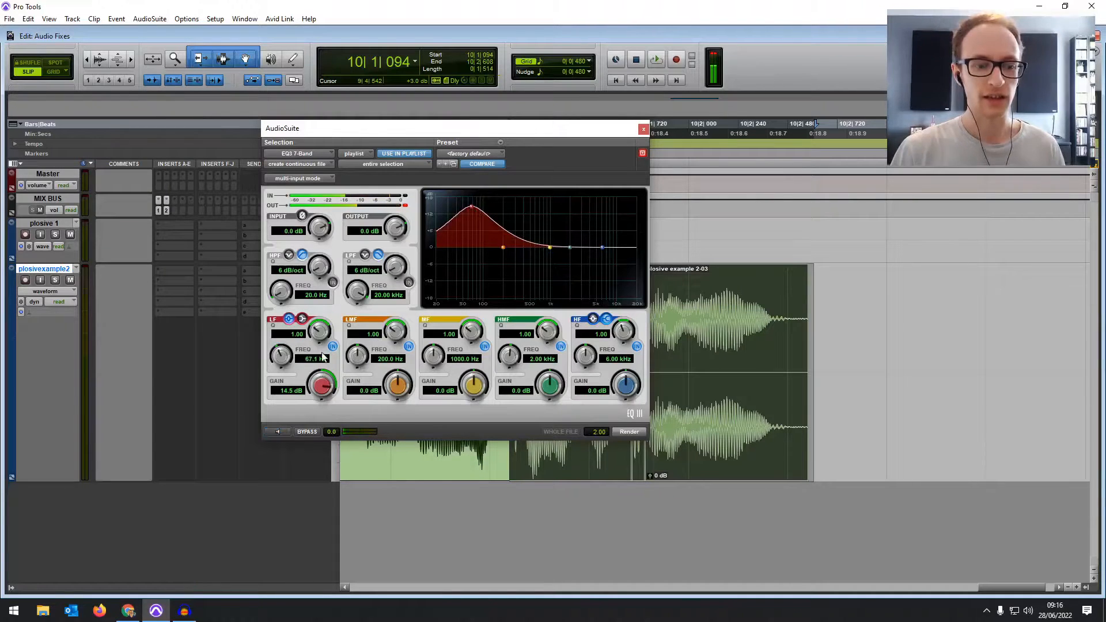
left_click_drag(598, 127, 448, 126)
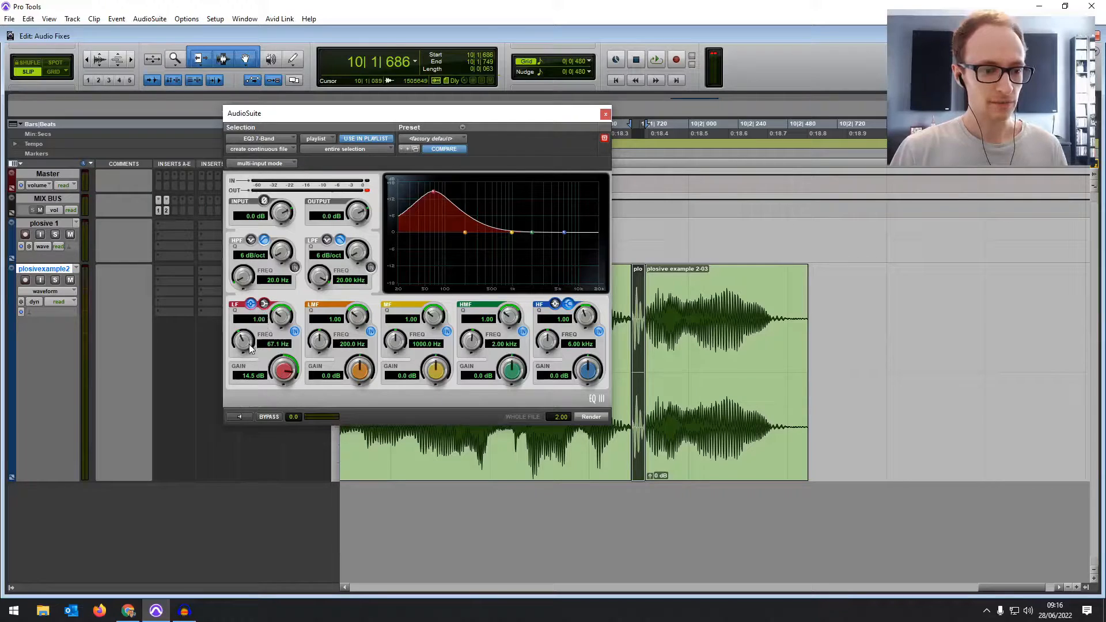
Narrow the LF band to a Q of 5.25 with -8.0 dB gain and render the EQ onto the plosive clip.
left_click_drag(281, 317, 293, 276)
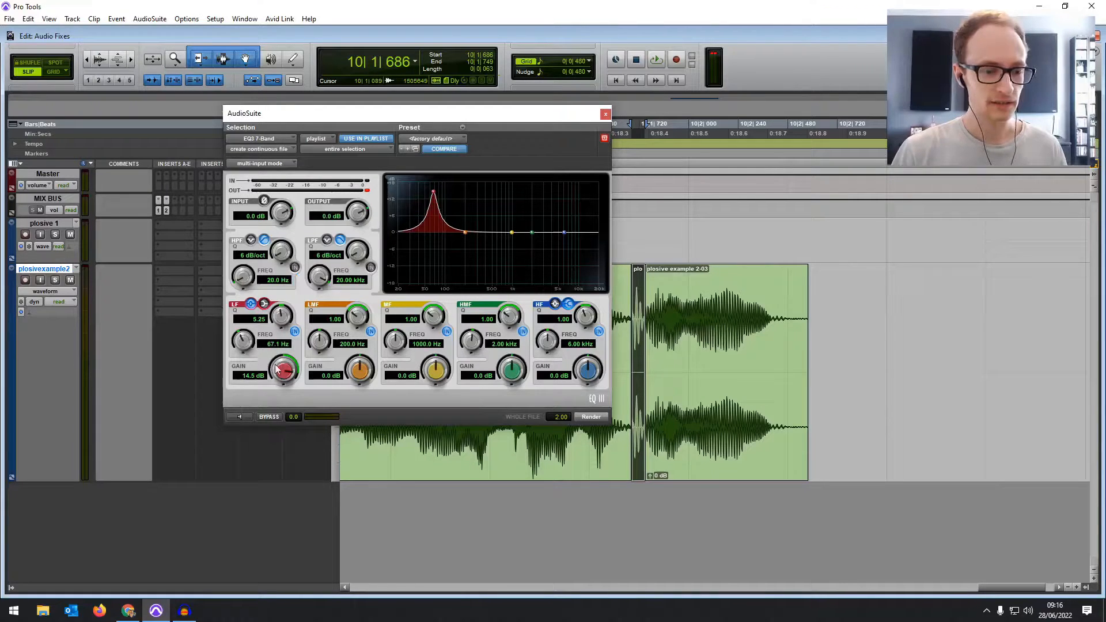
left_click_drag(282, 369, 249, 459)
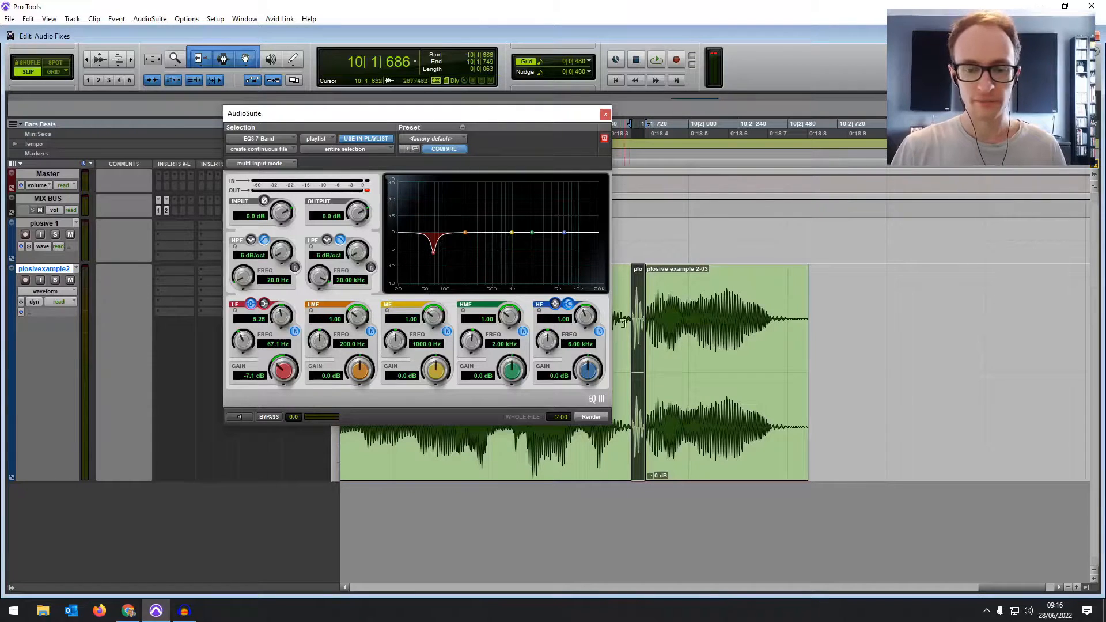
left_click_drag(538, 108, 491, 107)
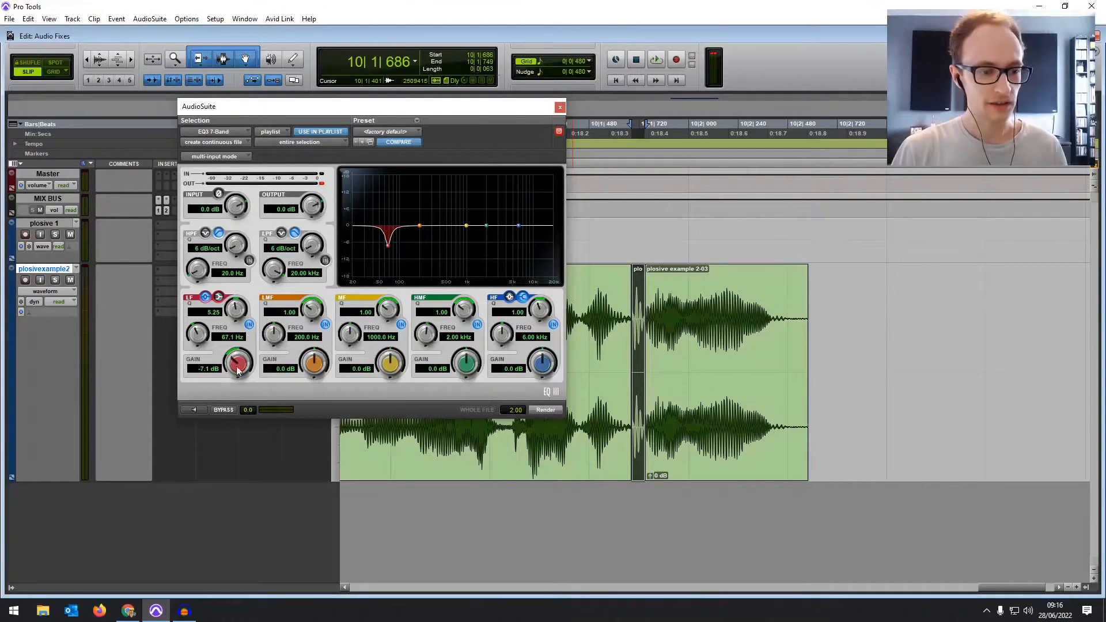
left_click_drag(233, 371, 229, 372)
left_click(549, 409)
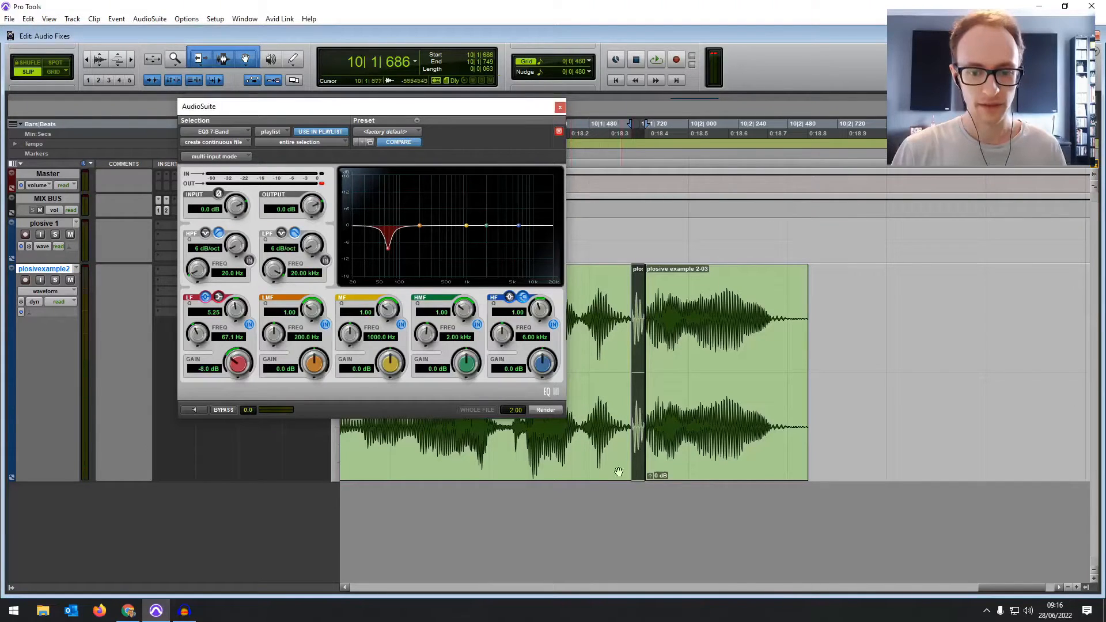
Play back the phrase from 9|2|241 to hear the equalised plosive in context, moving the EQ window clear of the clips.
key("r")
key("r")
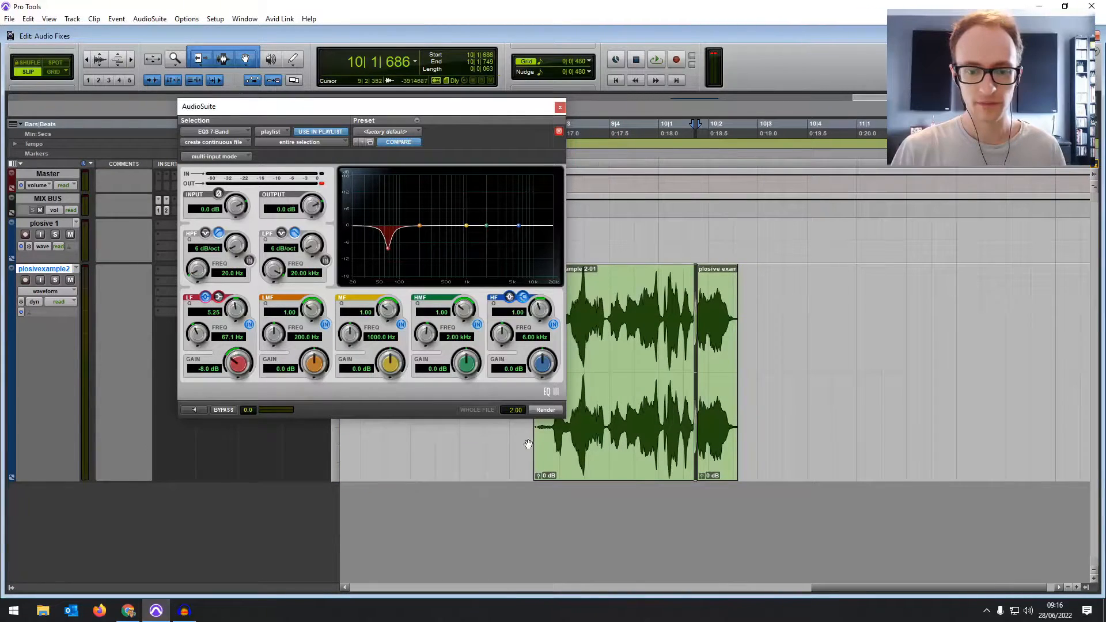
left_click_drag(507, 106, 422, 108)
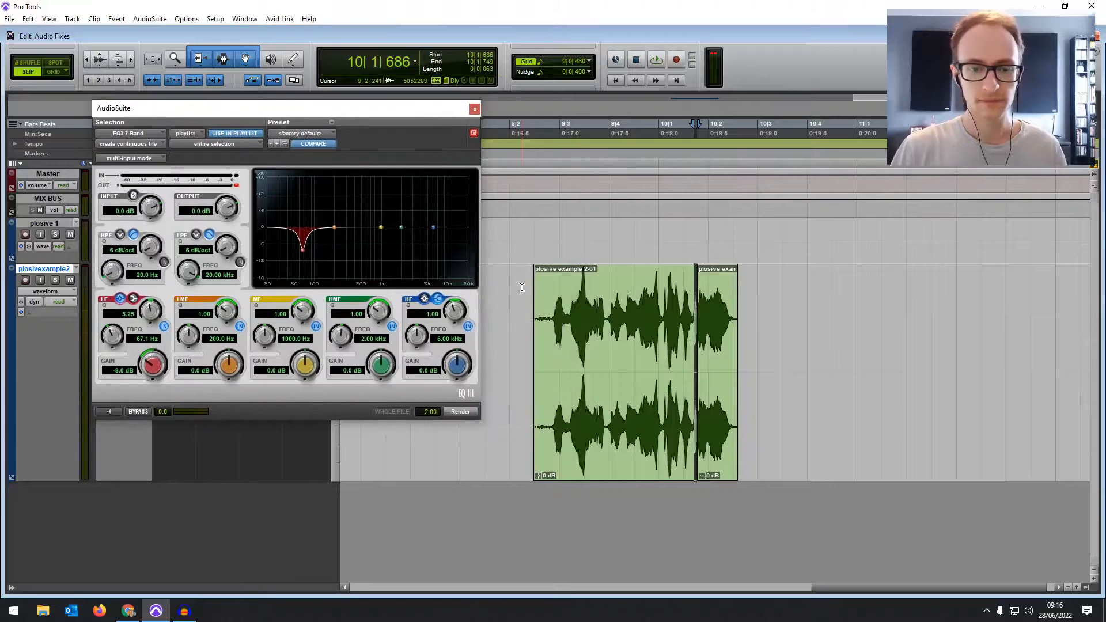
left_click(522, 292)
key("space")
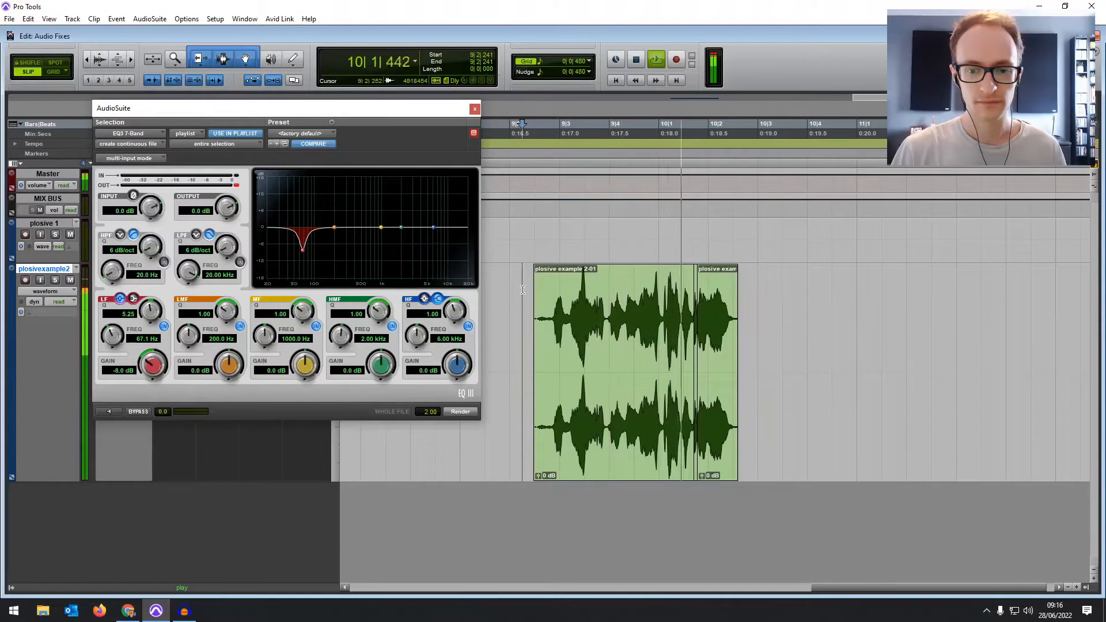
key("space")
left_click(720, 300)
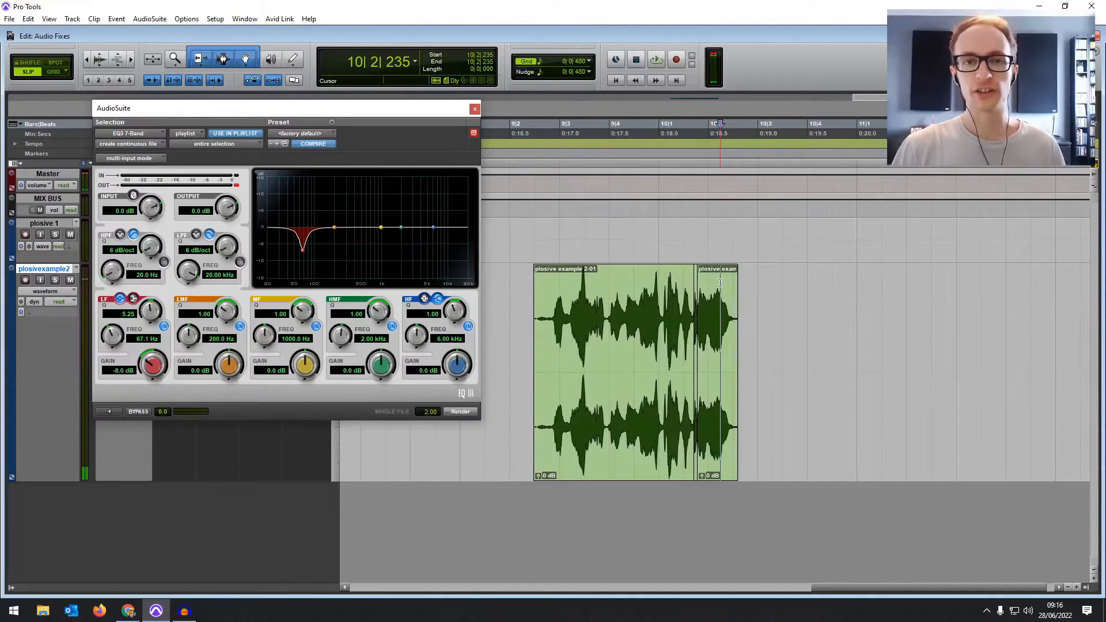
key("ctrl+]")
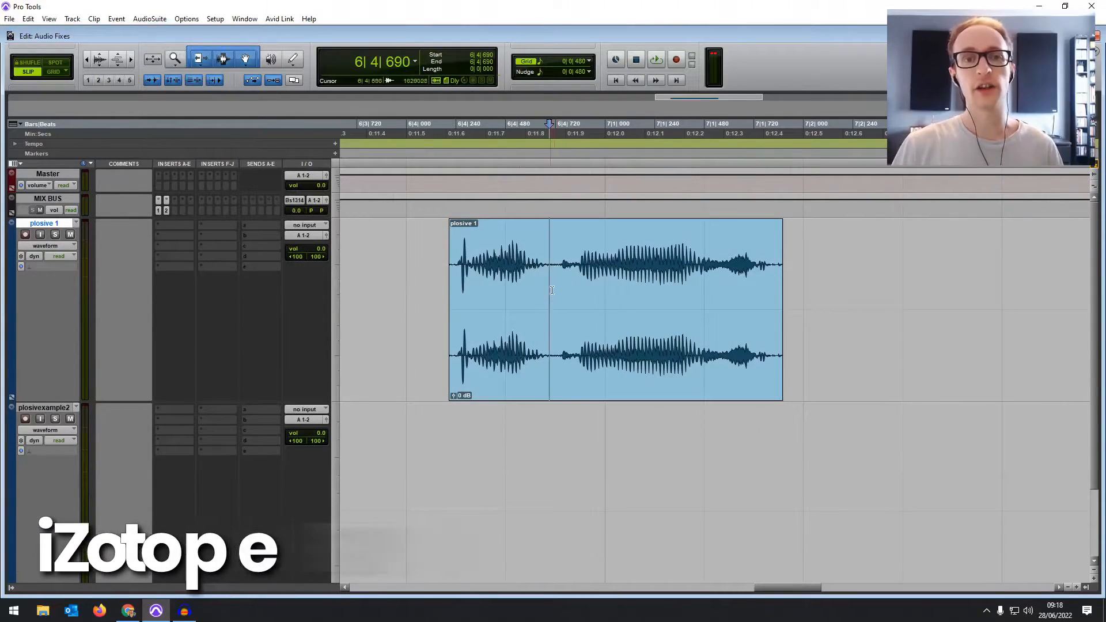
Select the whole clip on the plosive 1 track and open the AudioSuite RX 7 De-plosive processor for it.
double_click(544, 336)
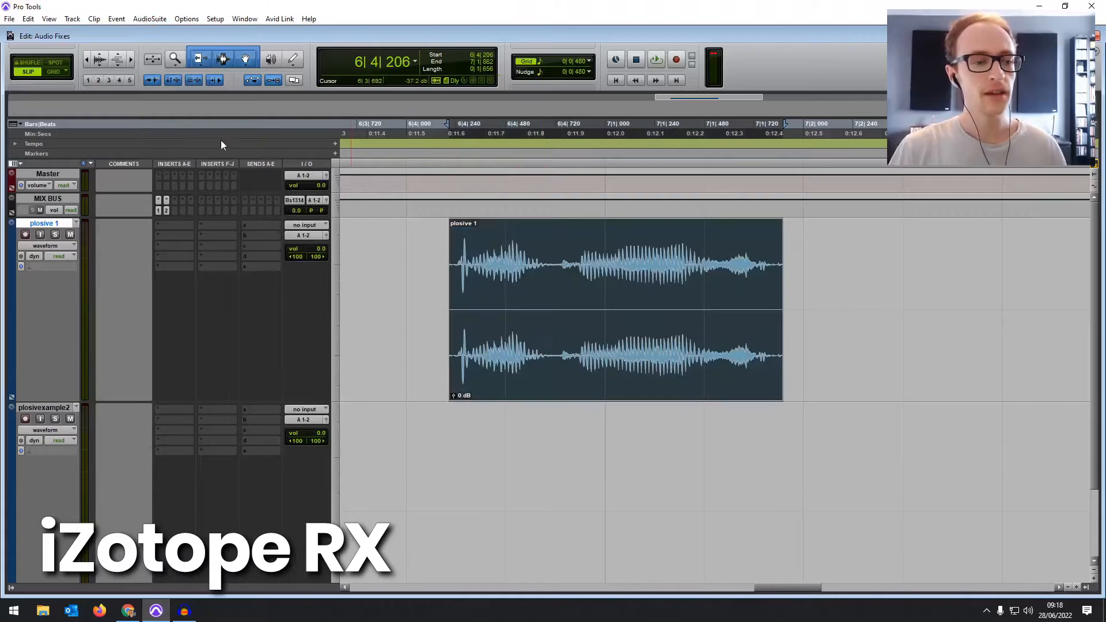
left_click(149, 18)
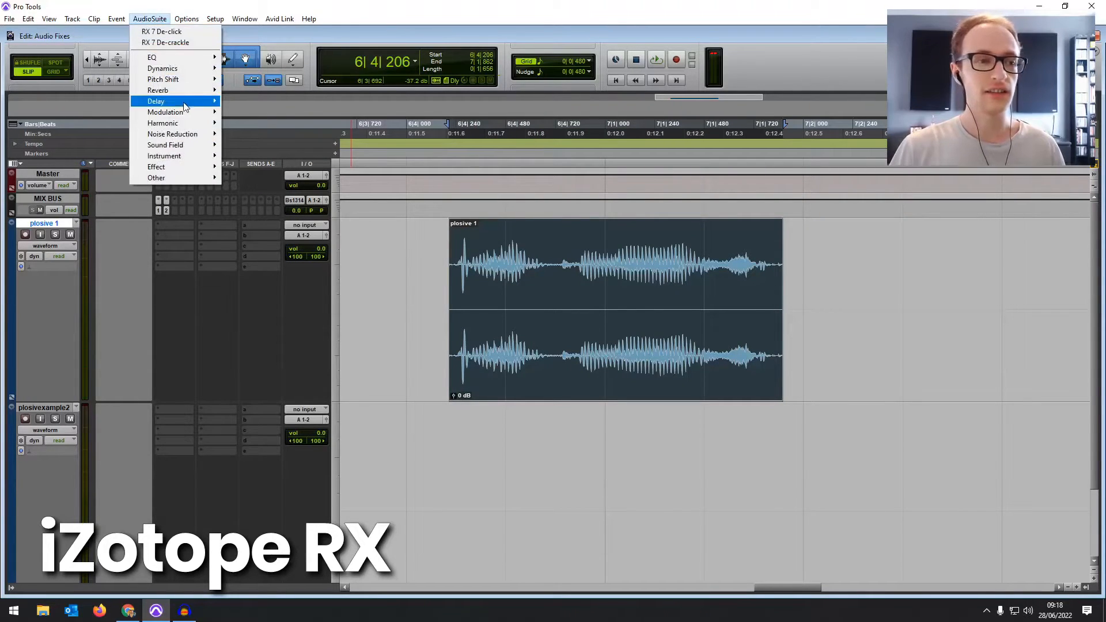
mouse_move(191, 134)
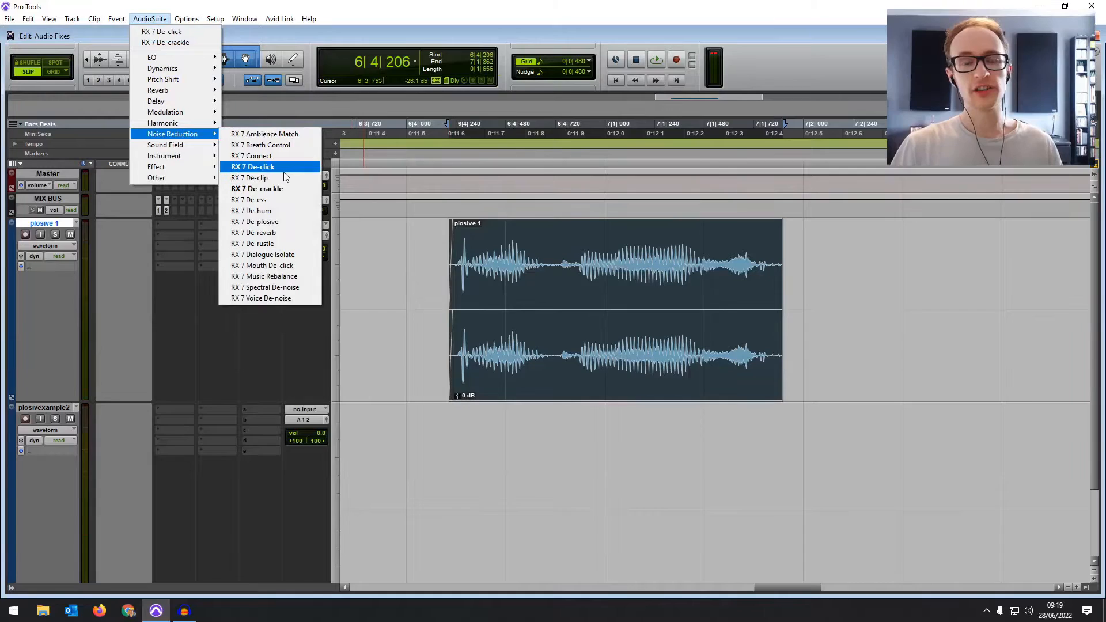
left_click(261, 223)
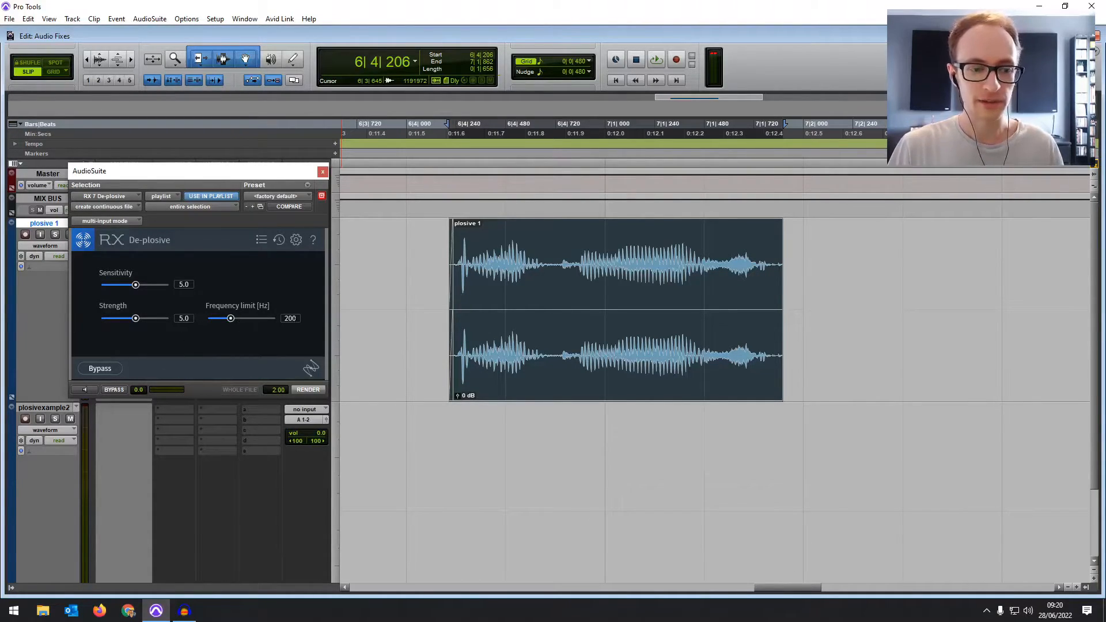
left_click(287, 319)
left_click(305, 321)
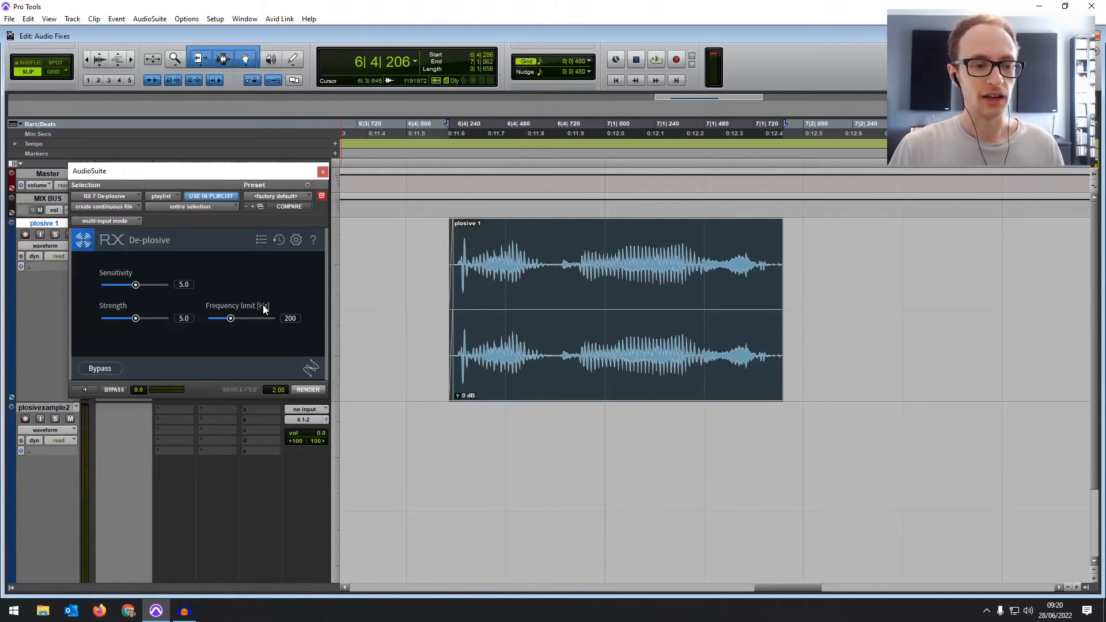
Play back the plosive 1 clip from 6|3|867 to hear the untreated plosive.
left_click(388, 232)
key("space")
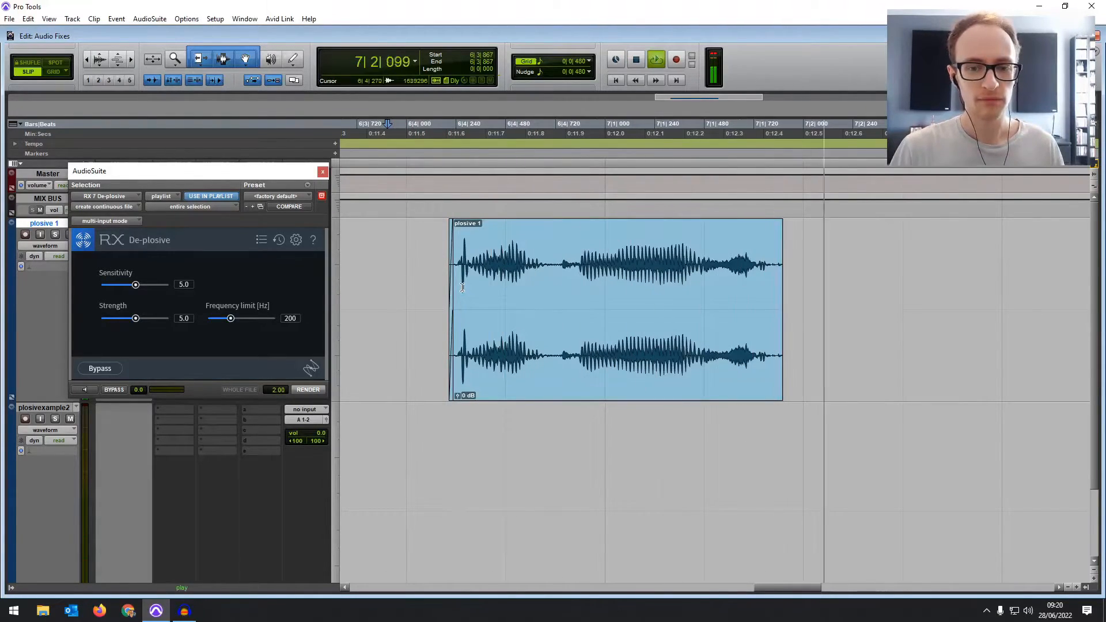
key("space")
Separate the plosive at the start of the plosive 1 clip at 6|4|314 and render De-plosive onto that short clip.
left_click(471, 291)
key("b")
left_click(462, 367)
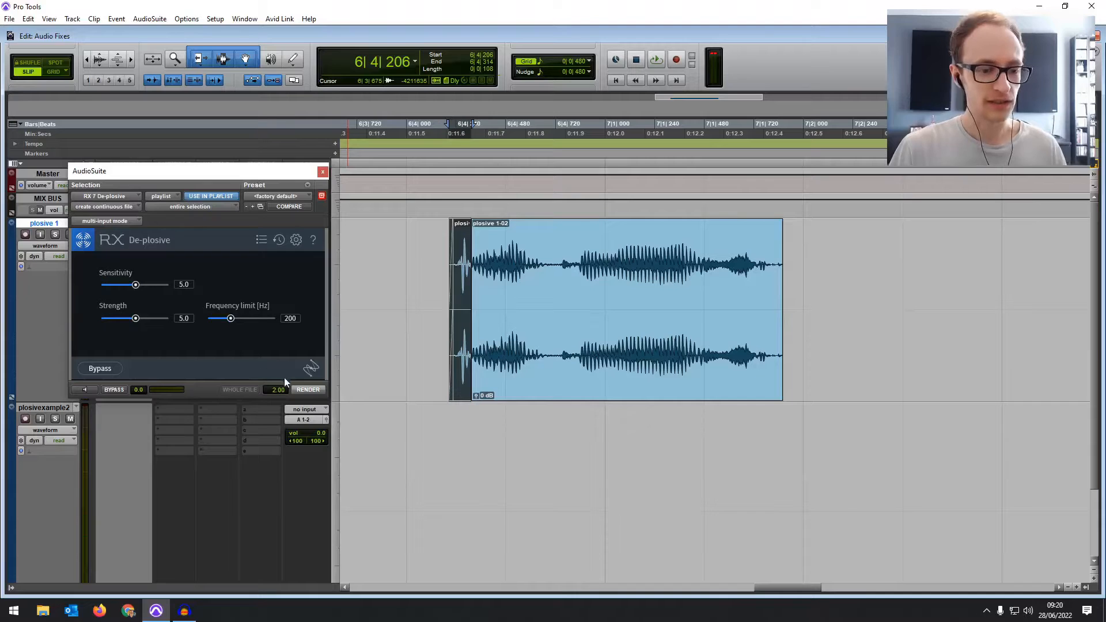
left_click(300, 390)
Play back the plosive 1 phrase from 6|3|840 to hear the De-plosive result.
left_click(381, 245)
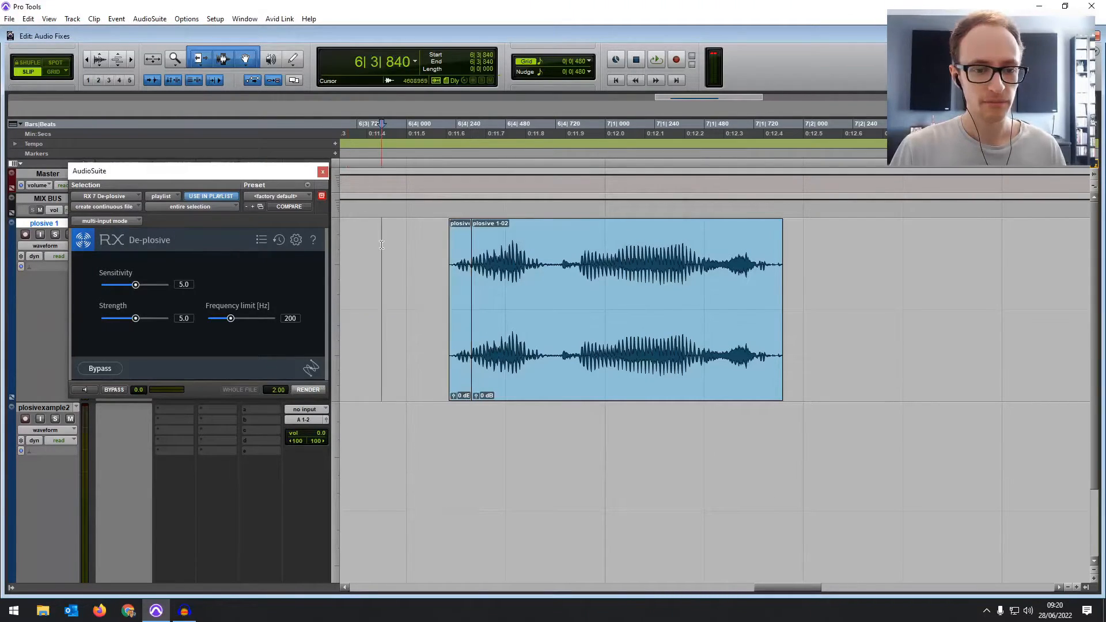
key("space")
key("space")
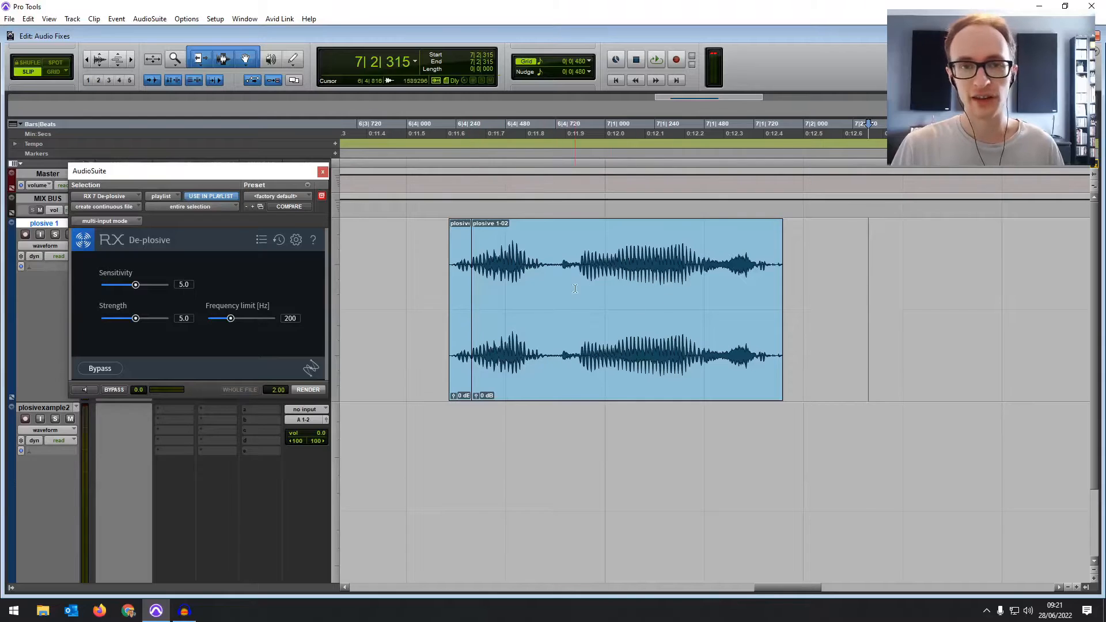
Try a De-plosive sensitivity of 2.7 with a lower frequency limit, and close the processor without rendering.
left_click_drag(136, 285, 121, 288)
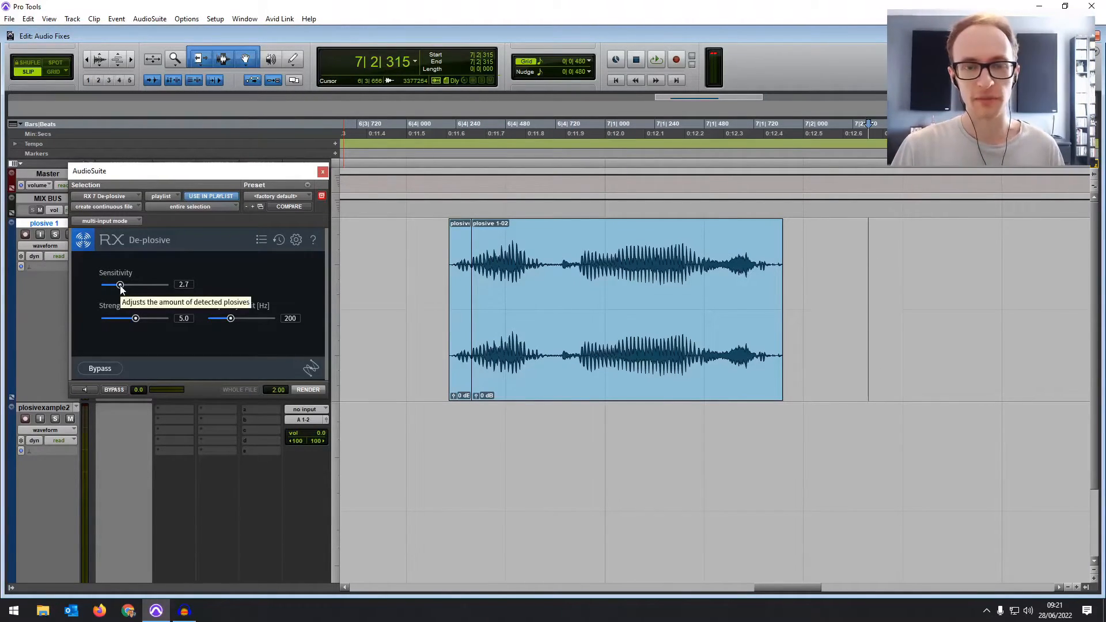
left_click_drag(229, 319, 223, 324)
left_click(323, 172)
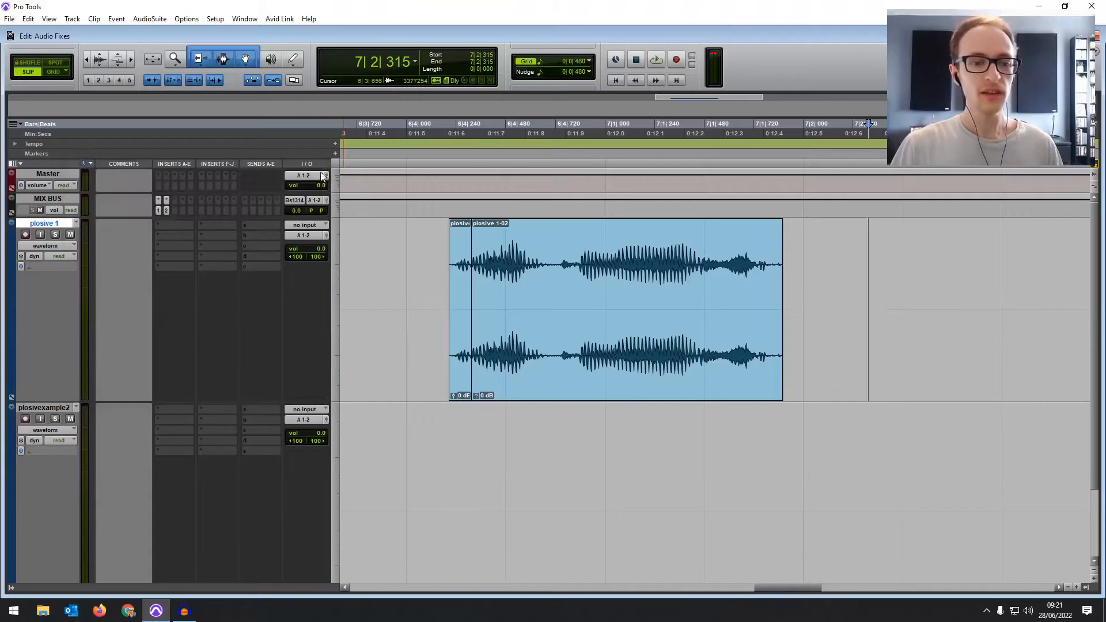
left_click(415, 259)
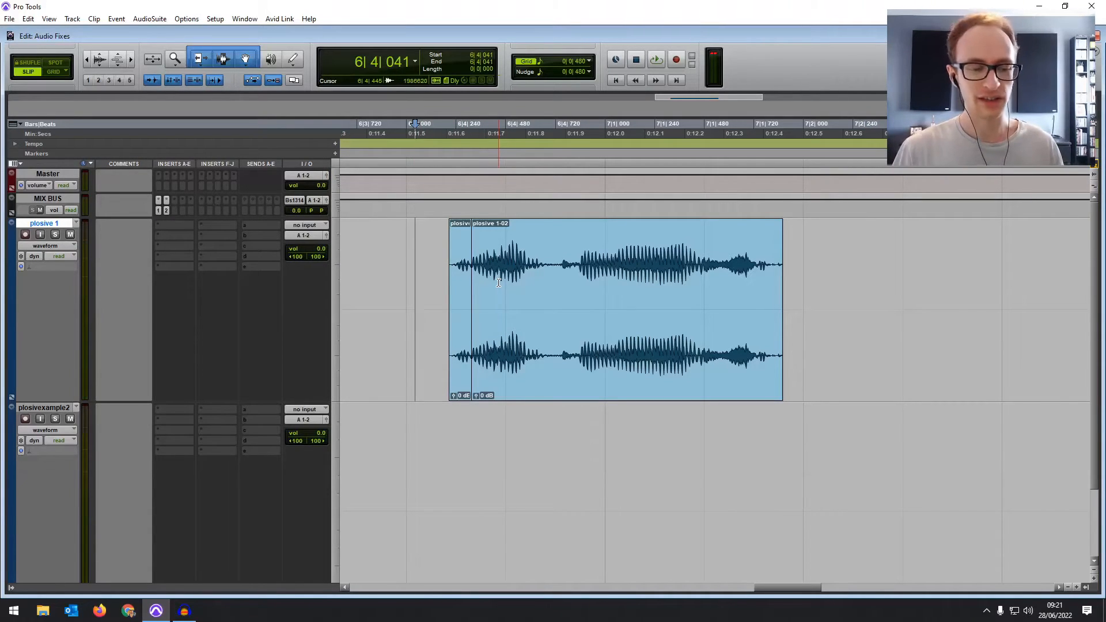
key("r")
key("r")
key("r")
key("r")
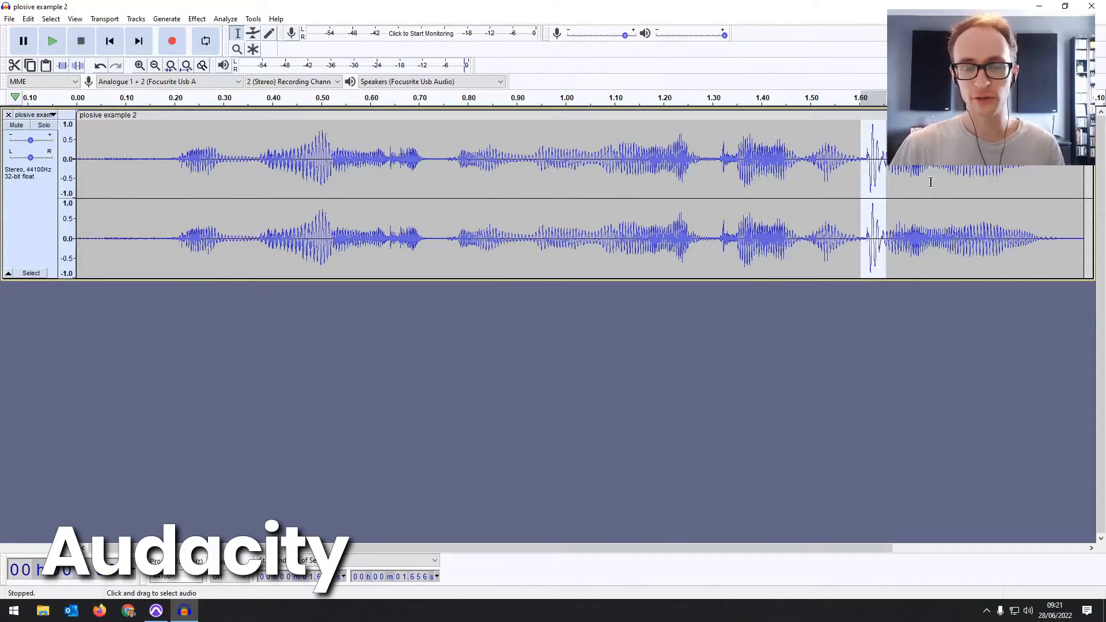
Switch to Audacity and play back plosive example 2 from 1.494 s to hear the plosive.
left_click(899, 177)
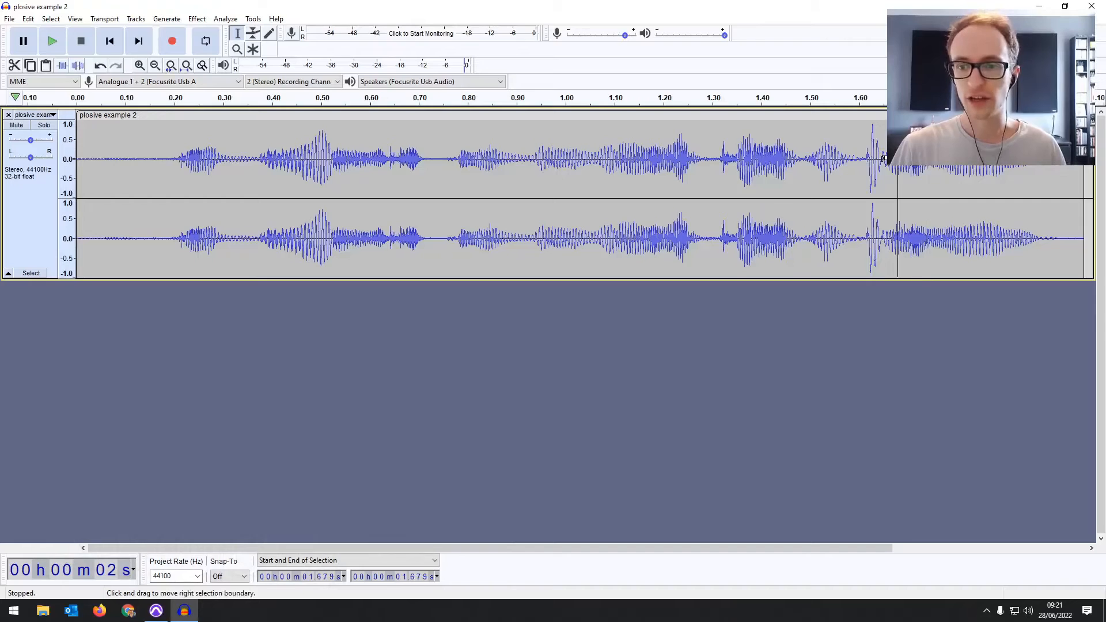
left_click(140, 65)
left_click(140, 65)
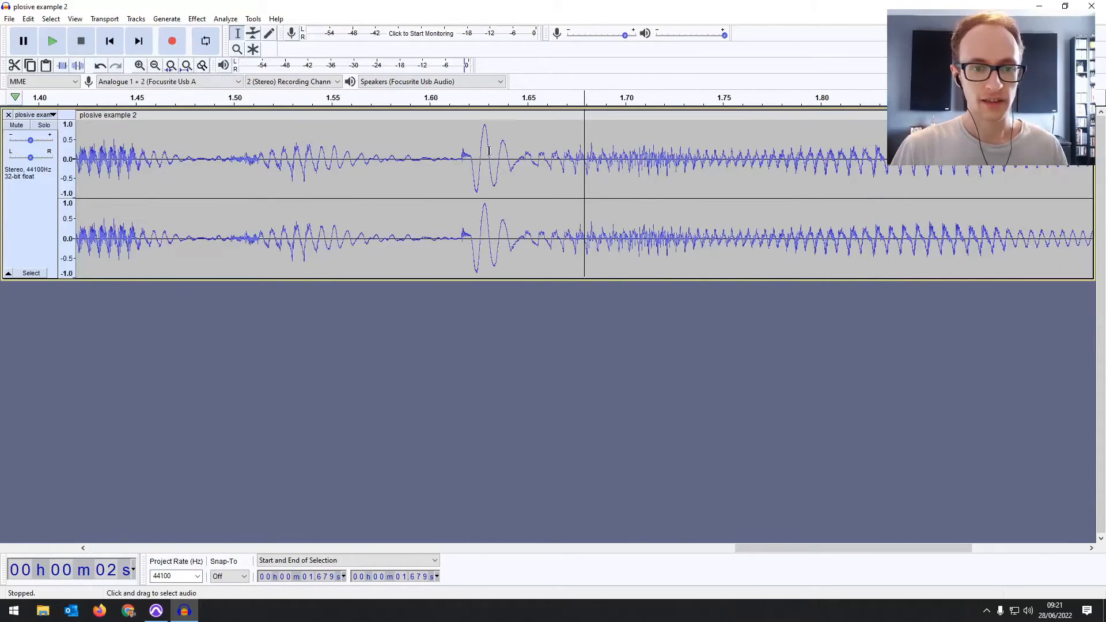
left_click(461, 151)
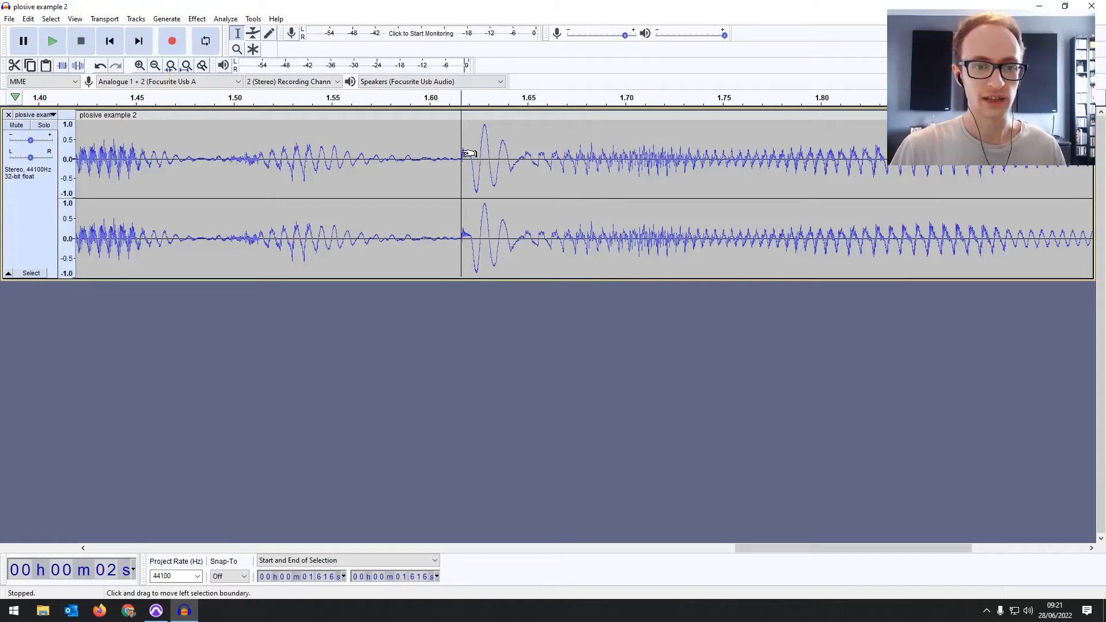
left_click(221, 167)
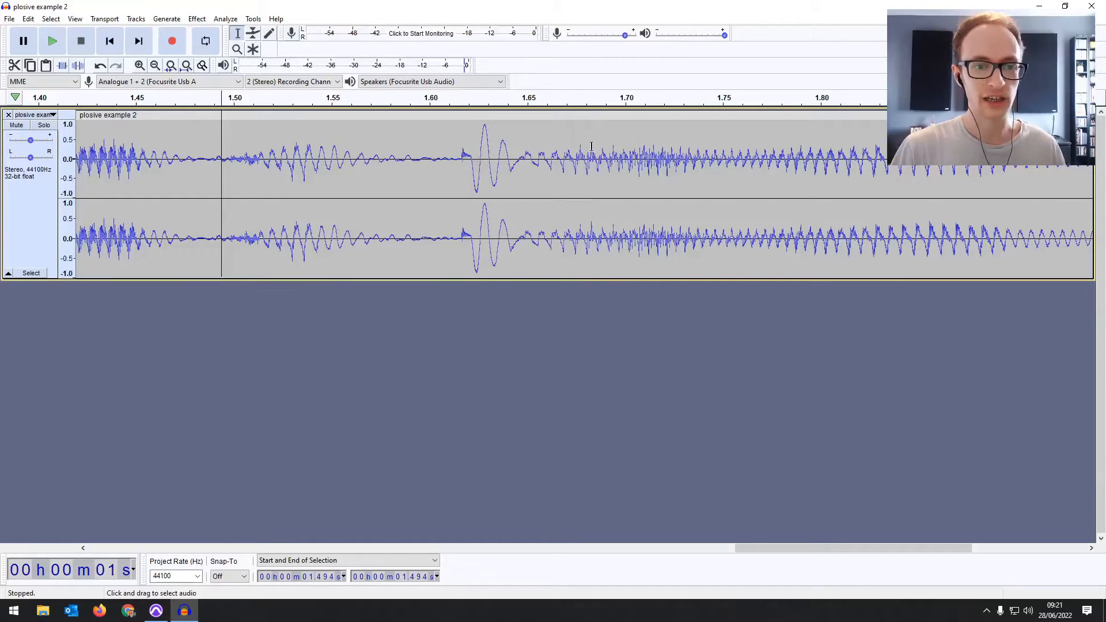
key("space")
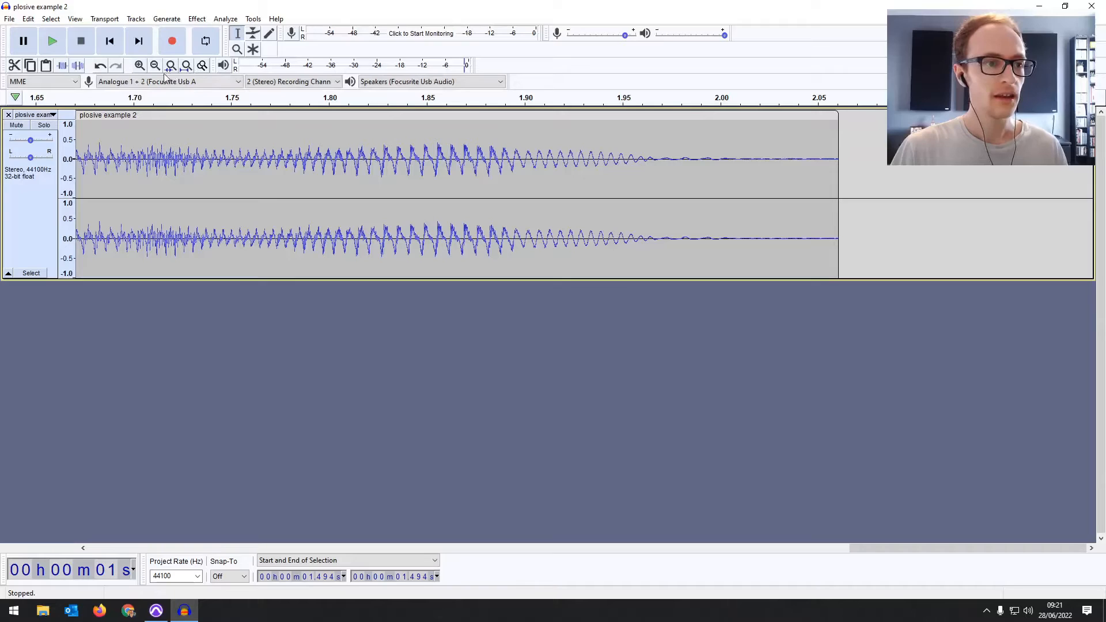
Select the plosive from 1.616 s to 1.646 s and apply Amplify with -6 dB to it.
left_click(155, 65)
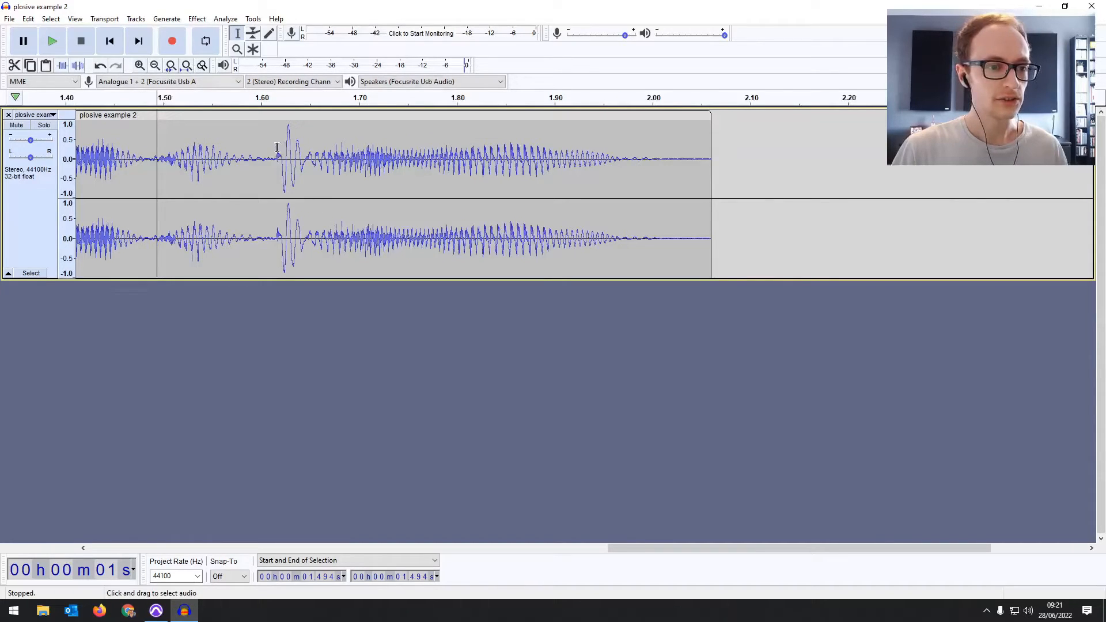
left_click_drag(277, 148, 306, 142)
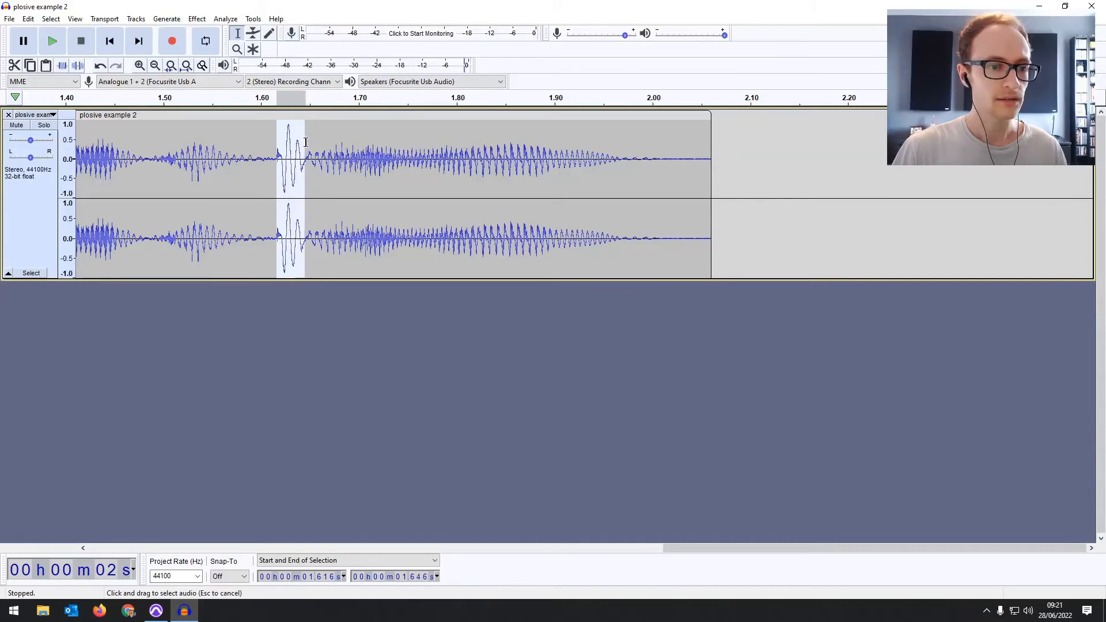
left_click(197, 19)
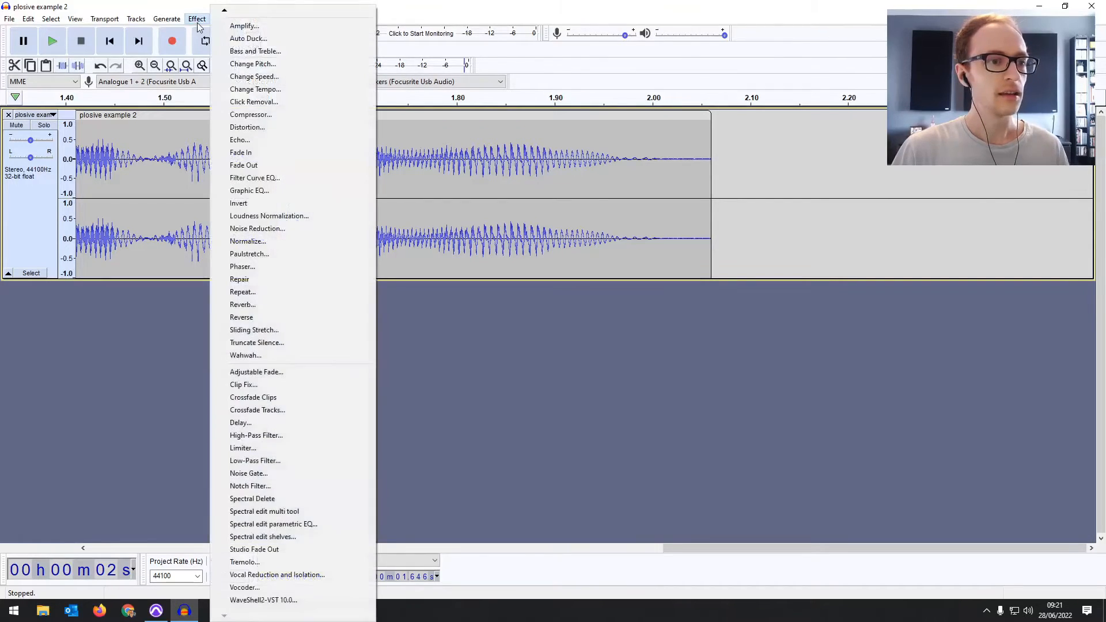
left_click(282, 25)
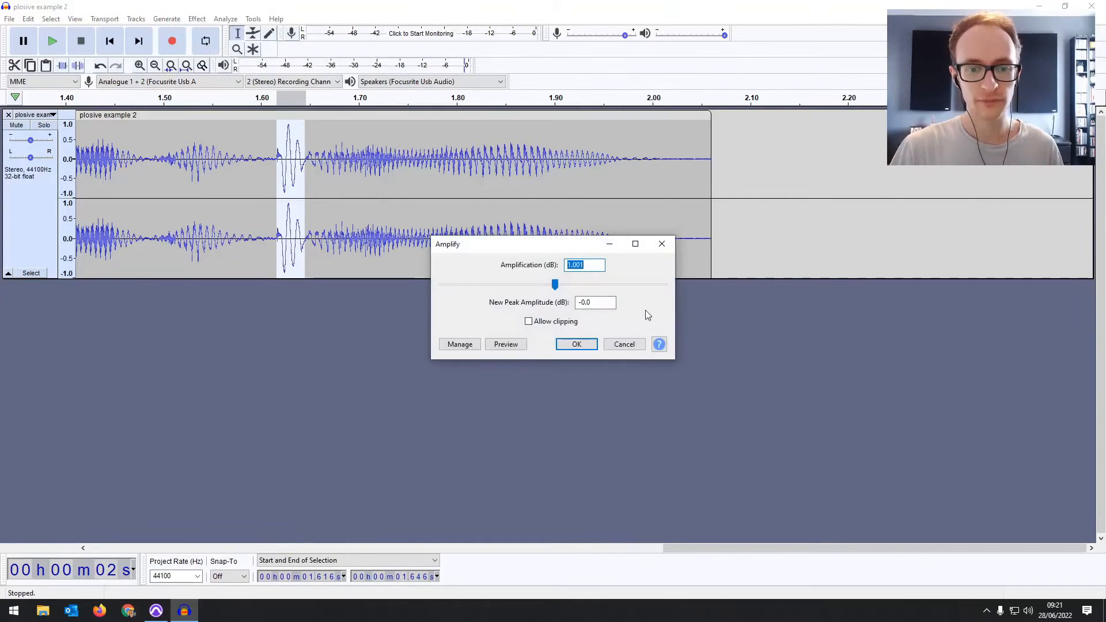
type("-6")
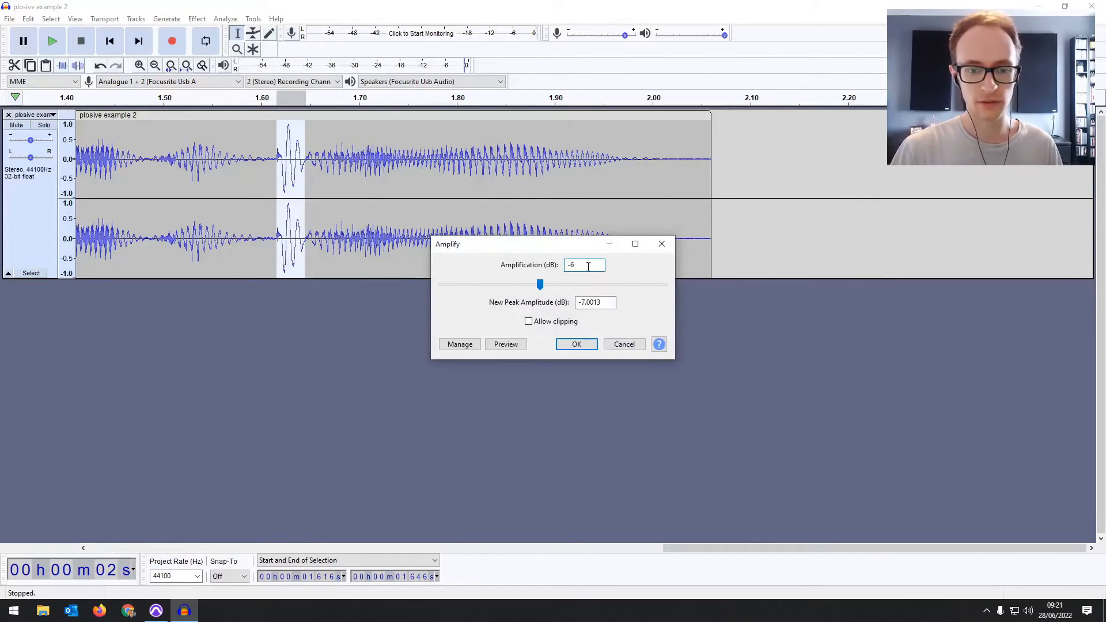
left_click(577, 344)
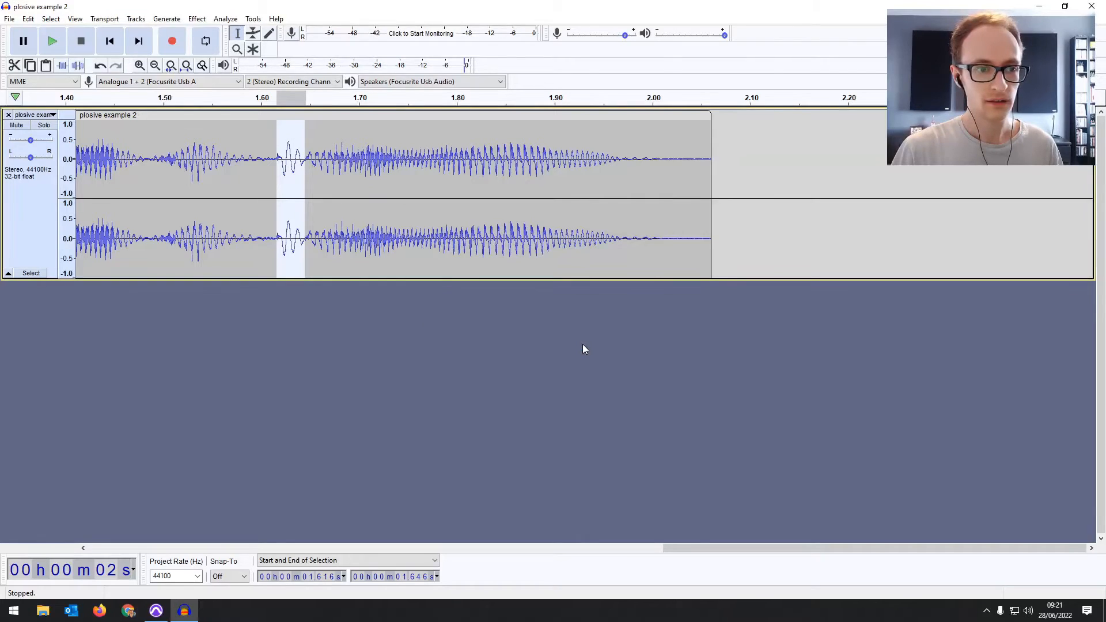
Open the Filter Curve EQ effect for the selected plosive and flatten its curve.
left_click(167, 19)
mouse_move(195, 21)
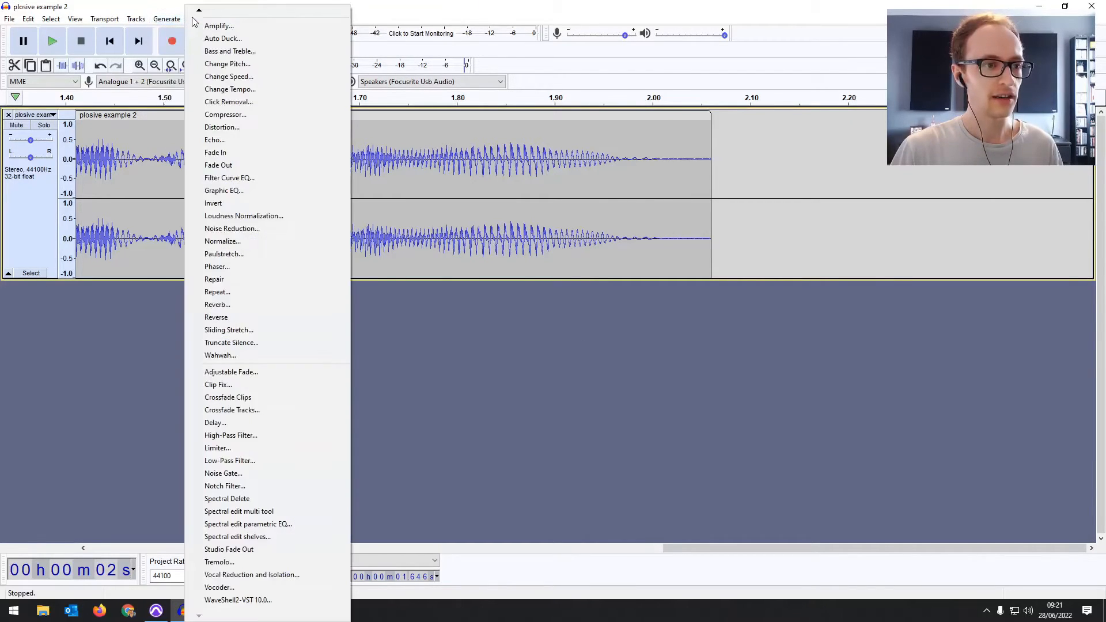
left_click(274, 179)
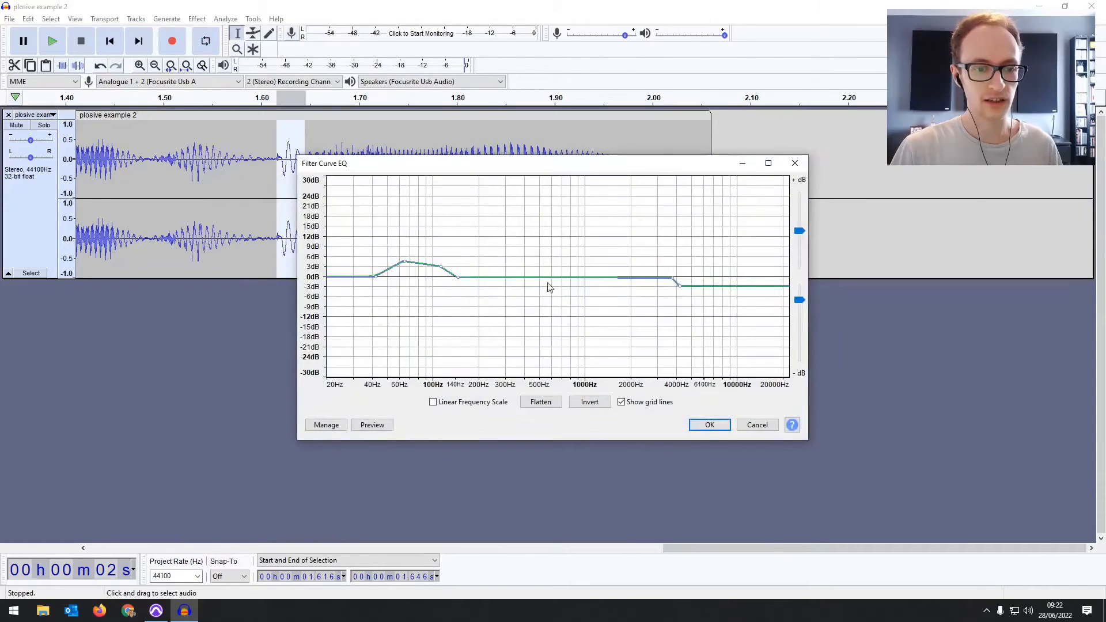
left_click(541, 402)
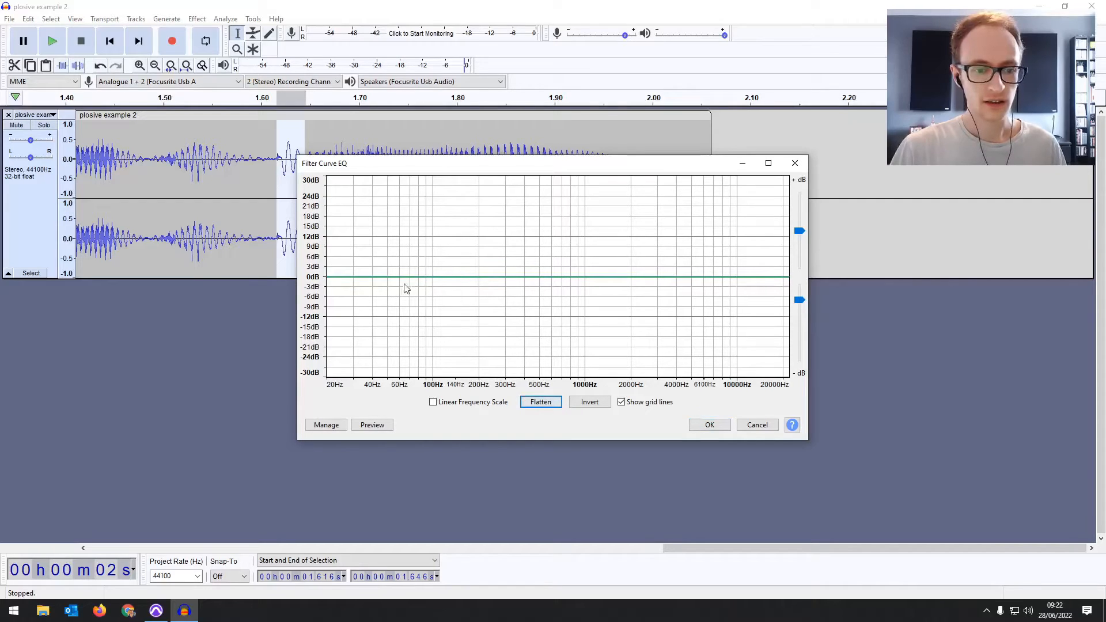
Shape a dip of about -8 dB between about 50 and 80 Hz, preview it and apply the EQ to the plosive.
left_click_drag(401, 276, 405, 266)
left_click(384, 278)
left_click(431, 278)
mouse_move(420, 278)
left_mouse_down()
mouse_move(419, 299)
mouse_move(403, 279)
mouse_move(397, 306)
mouse_move(414, 304)
mouse_move(419, 276)
left_mouse_up()
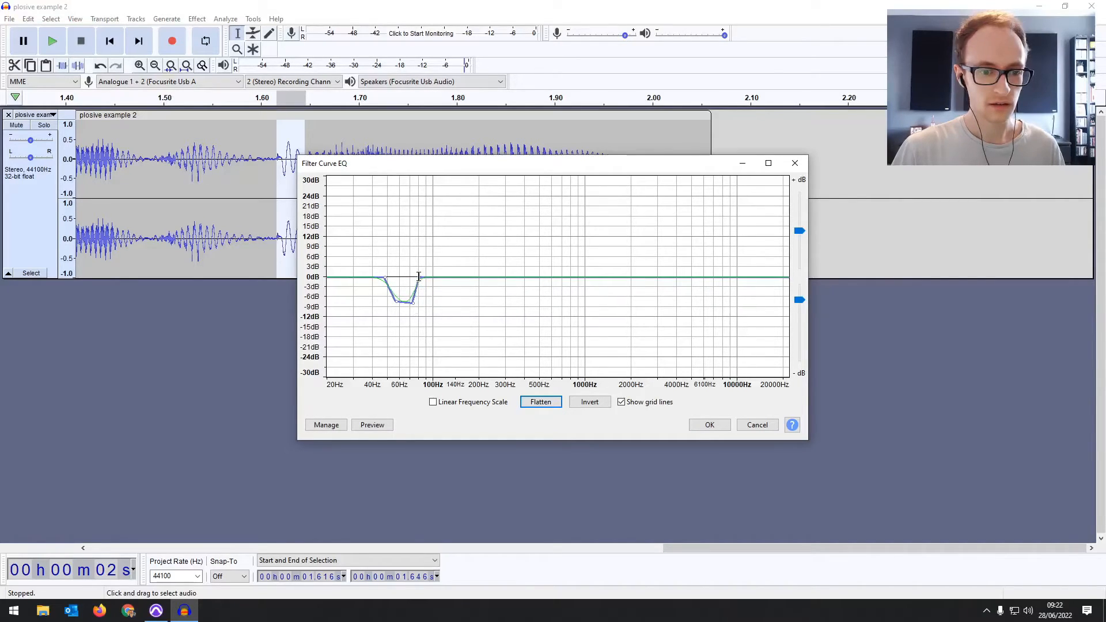
left_click(374, 427)
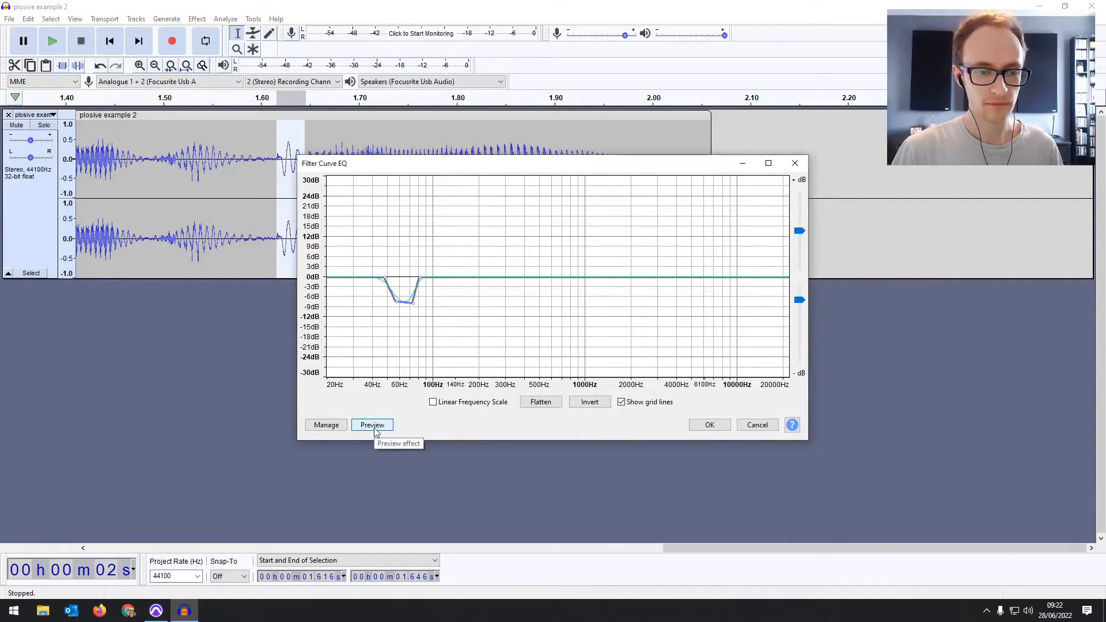
left_click(717, 429)
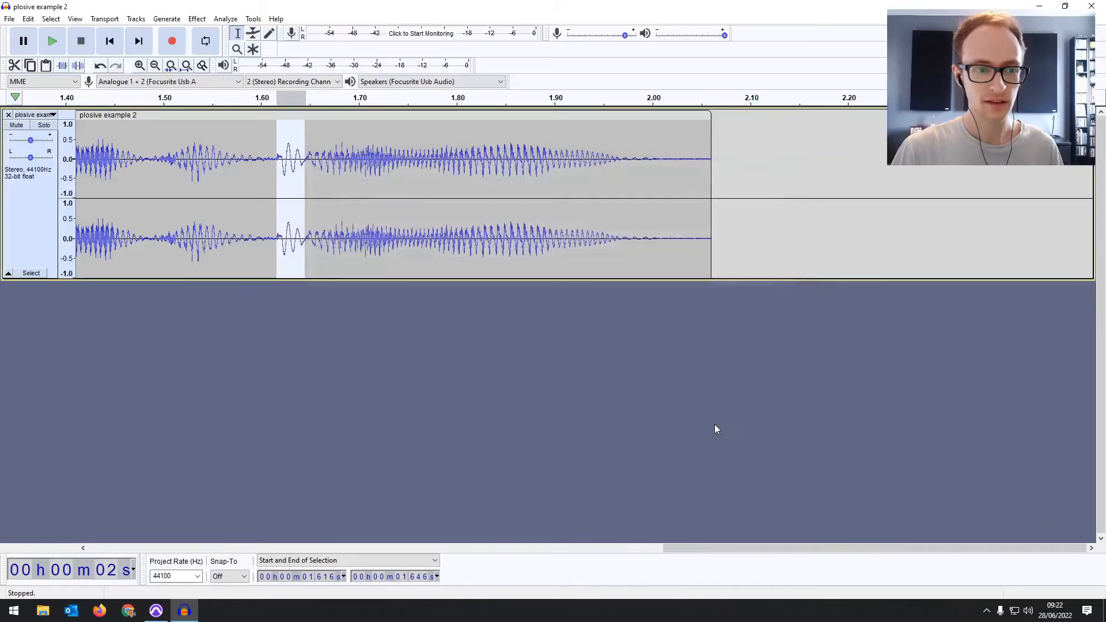
Play back the clip from 1.477 s to hear the equalized plosive.
left_click(140, 159)
key("space")
key("space")
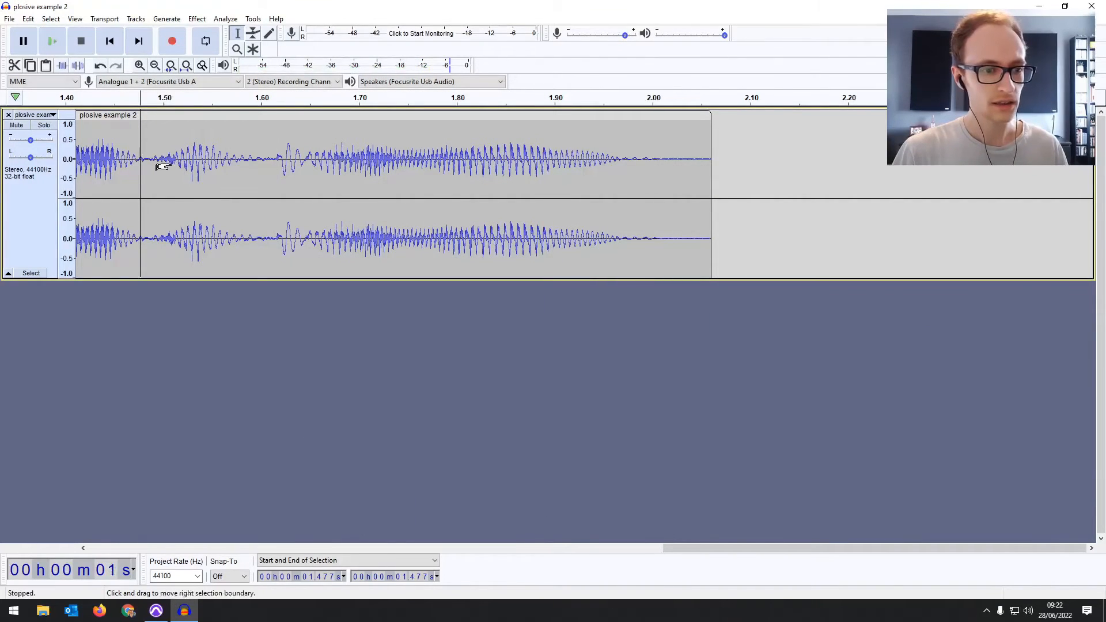
Reselect the plosive from 1.616 s to 1.646 s and open the Filter Curve EQ effect for it.
key("ctrl+r")
left_click(676, 327)
left_click_drag(276, 153, 306, 153)
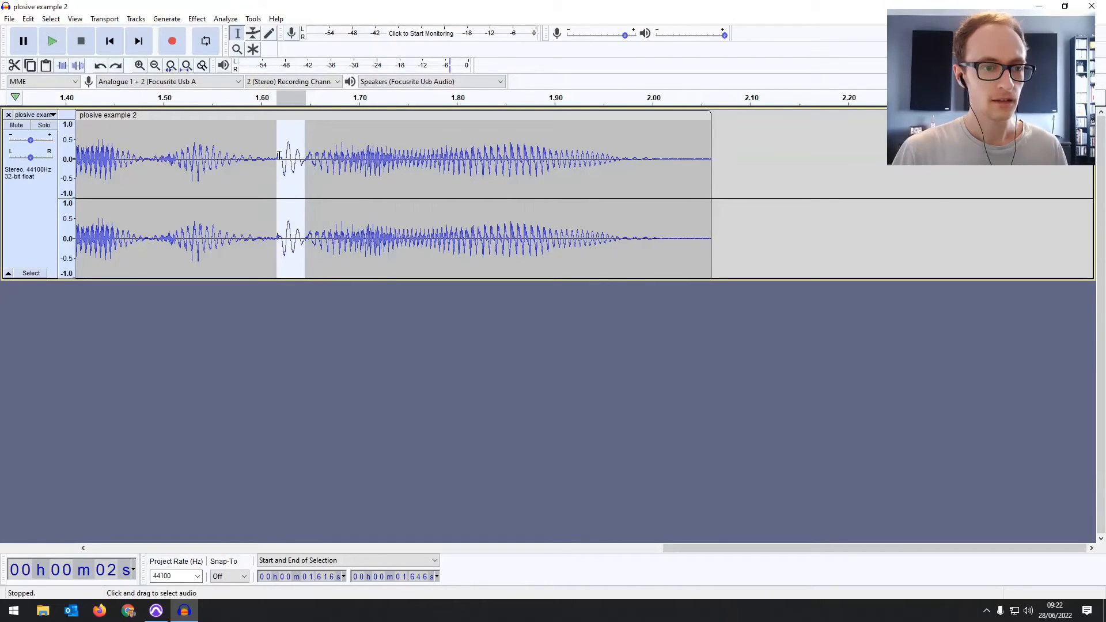
left_click(141, 20)
mouse_move(197, 19)
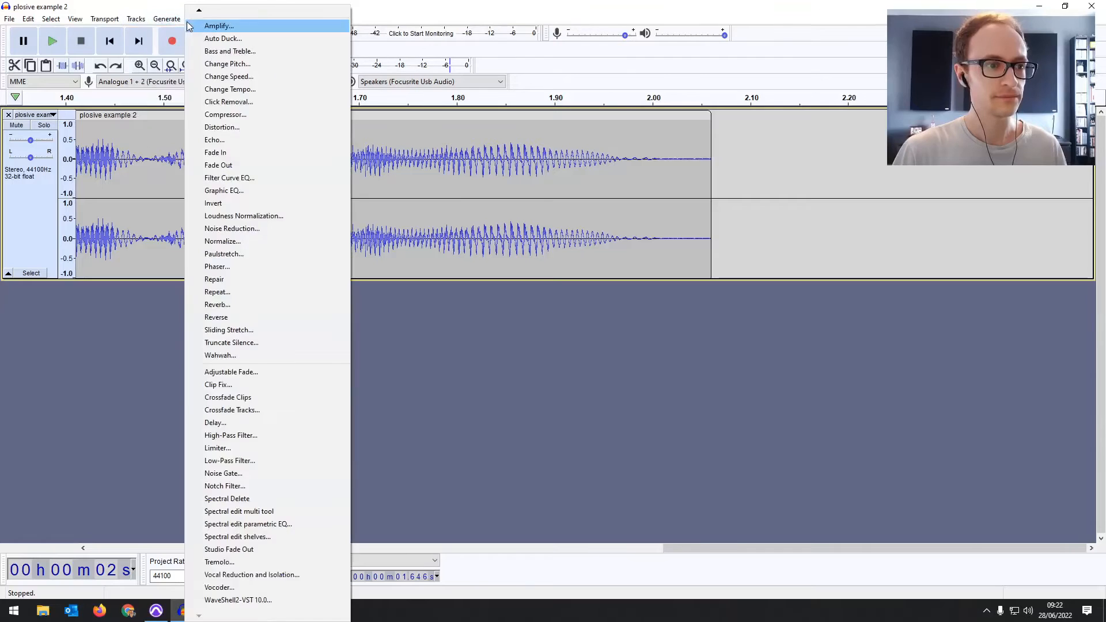
left_click(230, 182)
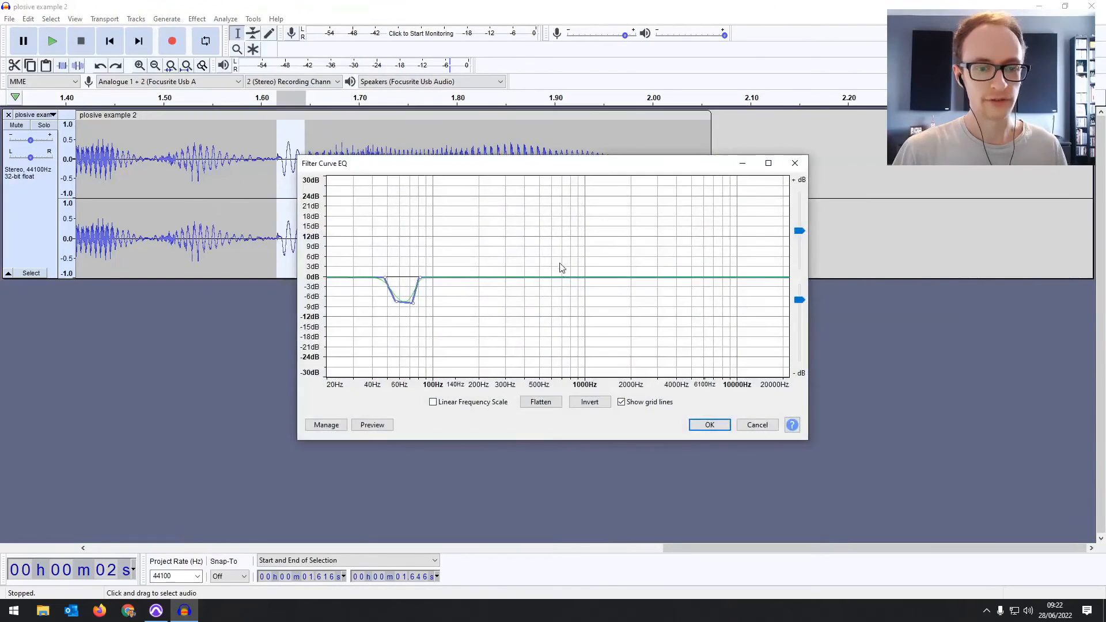
Deepen the low-frequency dip in the Filter Curve EQ and apply it to the selected plosive.
left_click_drag(516, 167, 628, 158)
left_click_drag(509, 294, 527, 307)
left_click(821, 415)
Play back the edited clip from 1.424 s and again from its start to hear the plosive in context.
left_click(91, 142)
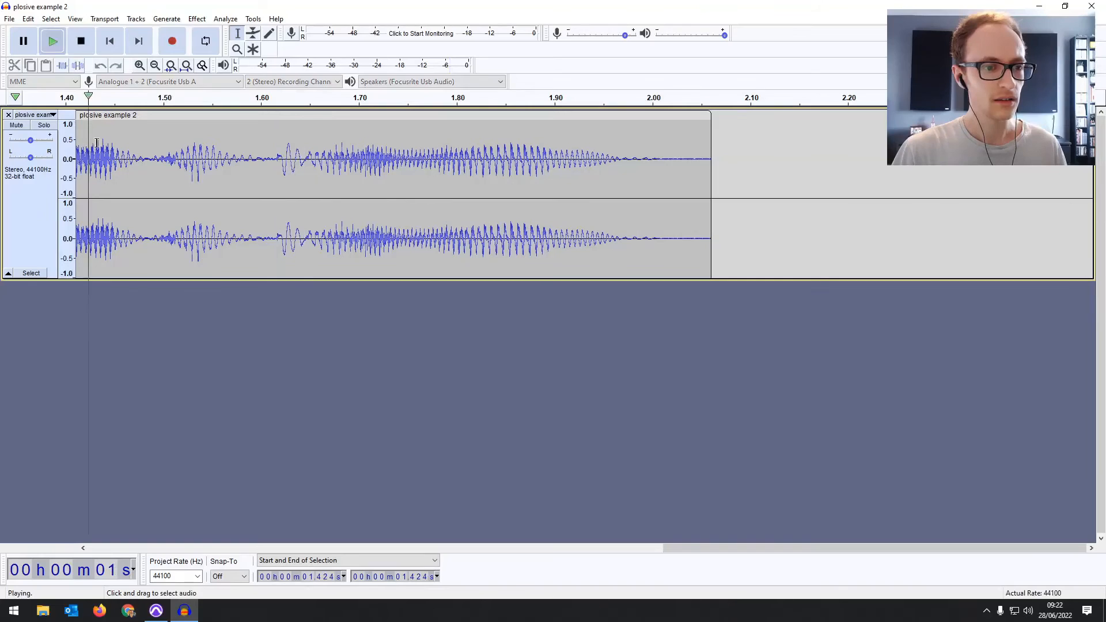
key("space")
left_click(156, 67)
key("space")
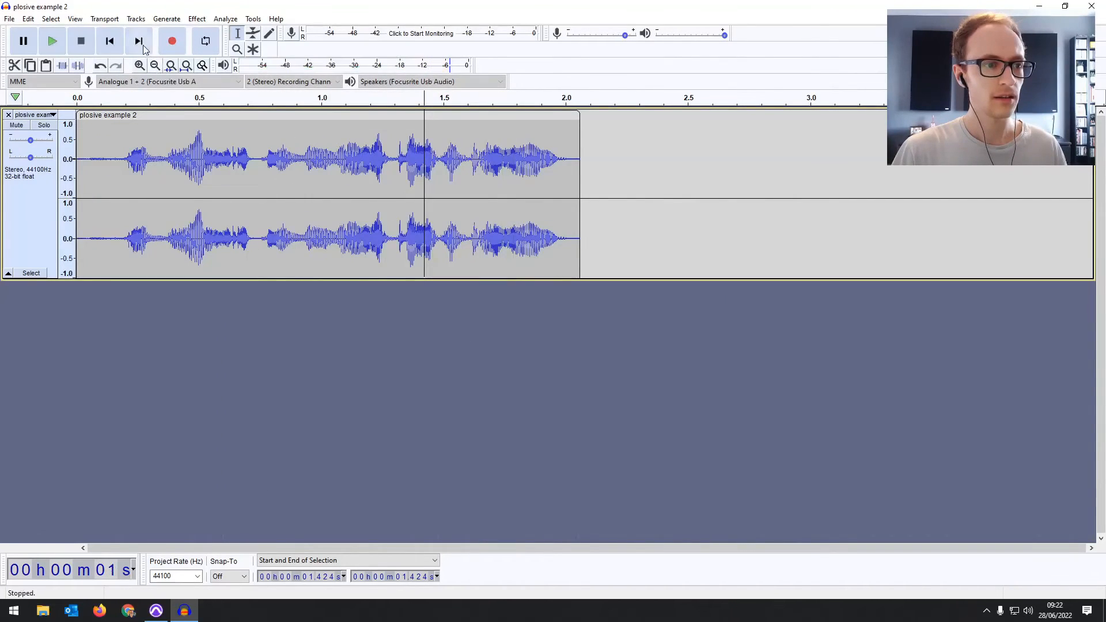
left_click(115, 52)
key("space")
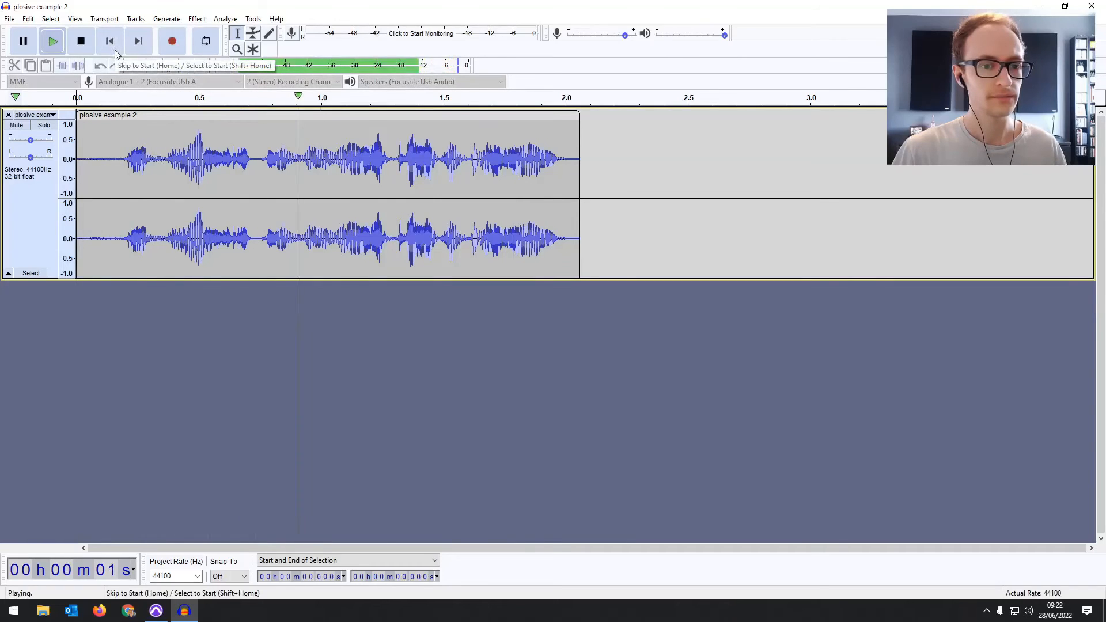